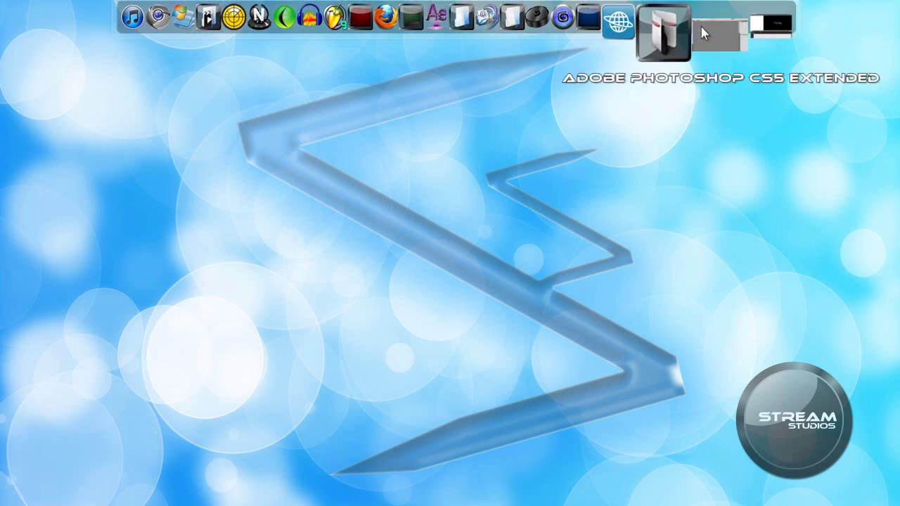
Step: Switch to Photoshop and create a new 1600 × 900 pixel RGB document at 72 pixels/inch with a transparent background
click(703, 33)
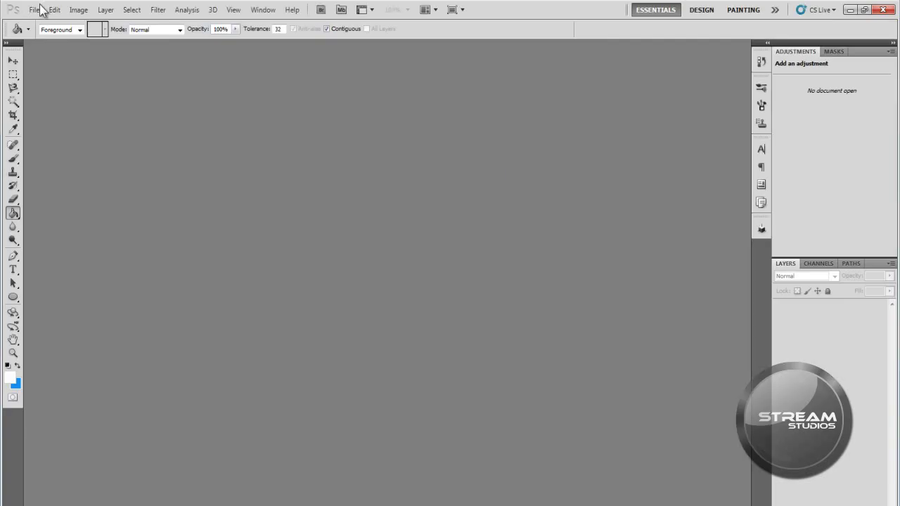
click(35, 9)
click(42, 23)
drag(248, 168, 443, 157)
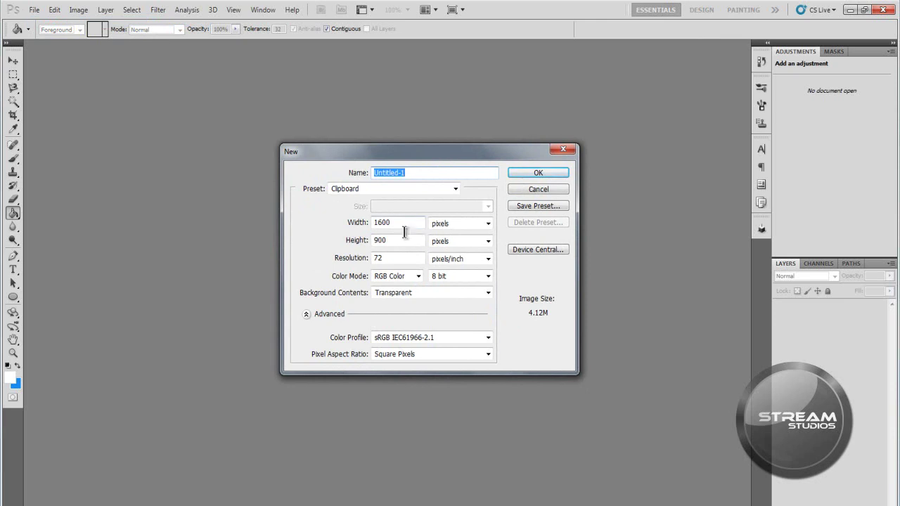
drag(401, 224, 352, 239)
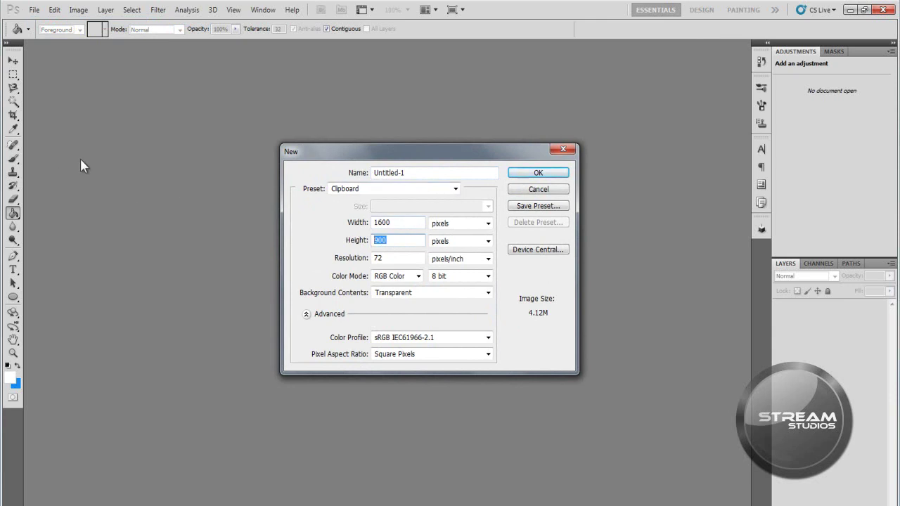
click(541, 173)
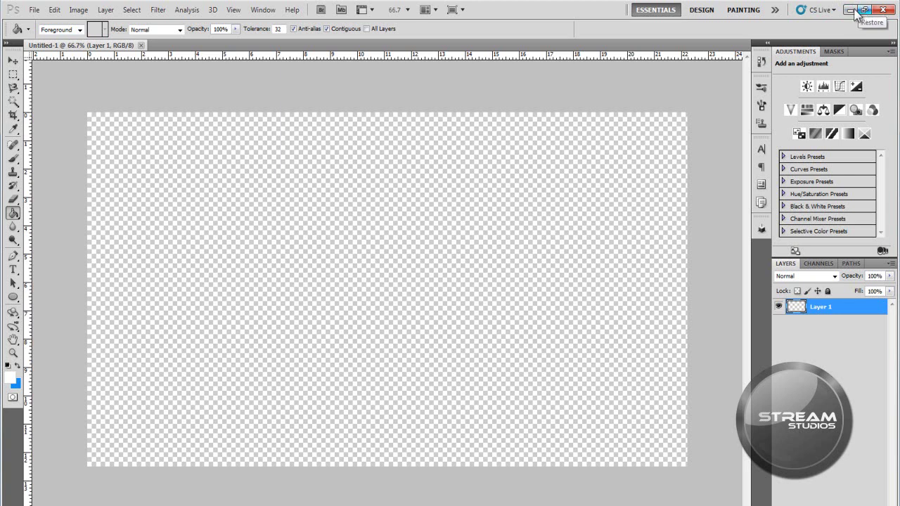
Step: Check the display's screen resolution in the Windows desktop settings and return to Photoshop
click(863, 12)
click(839, 7)
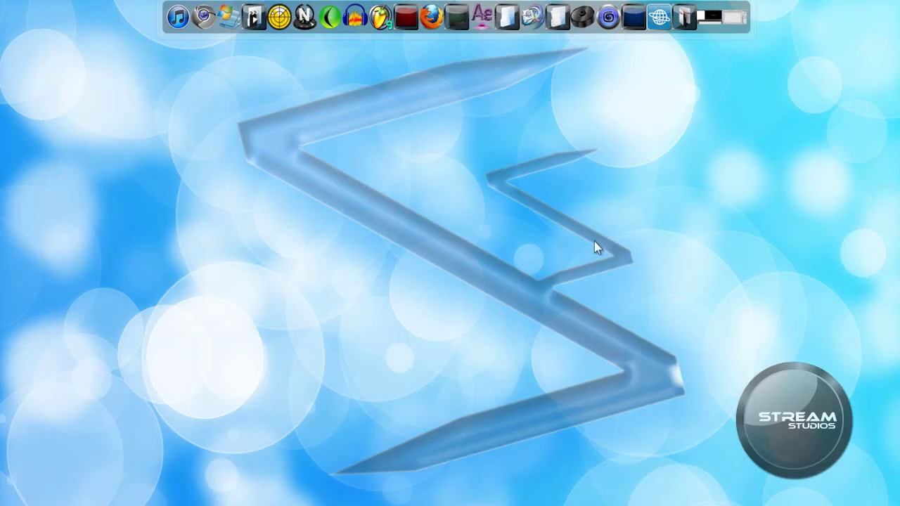
right_click(505, 200)
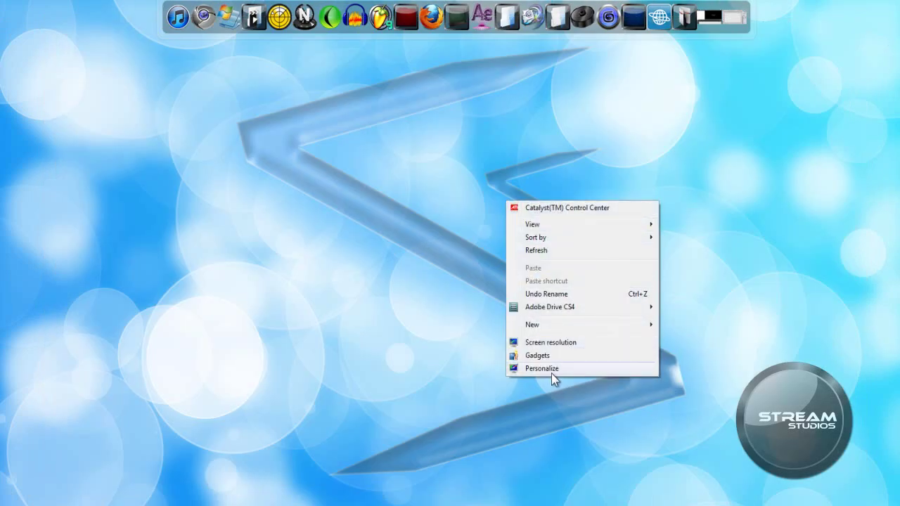
click(563, 346)
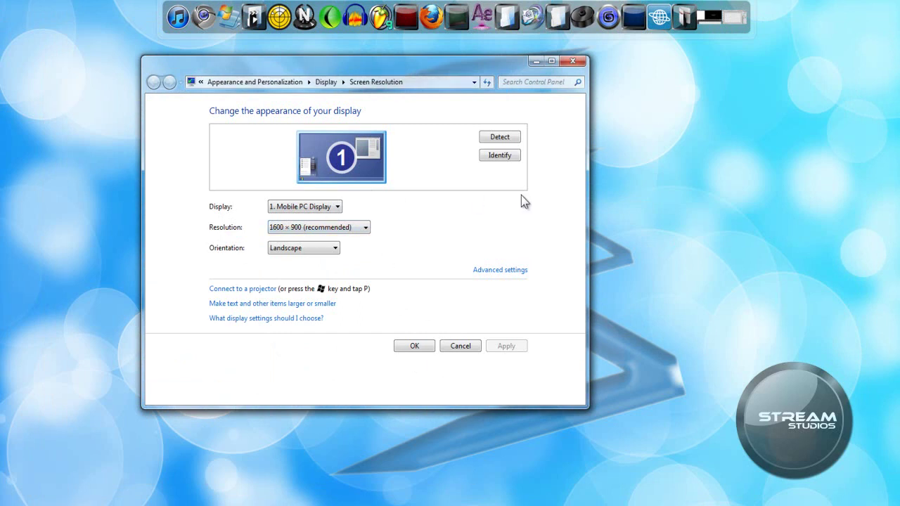
click(425, 355)
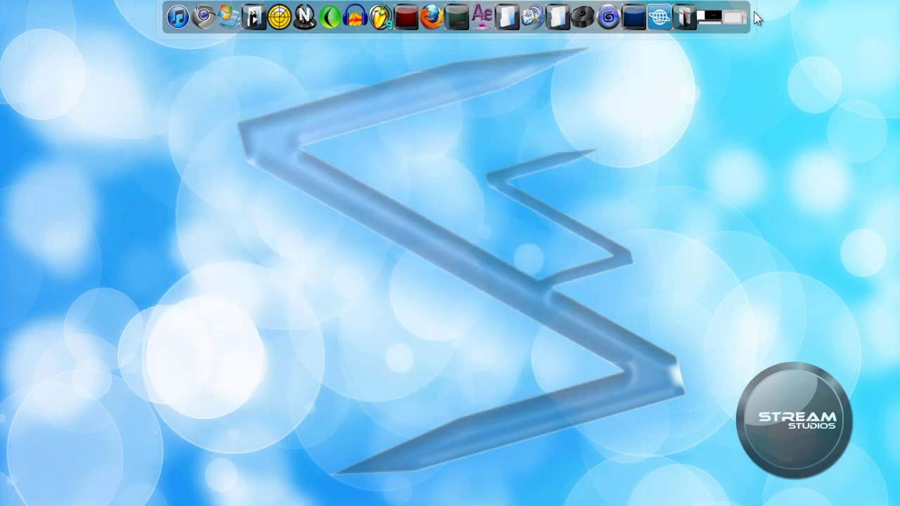
click(734, 31)
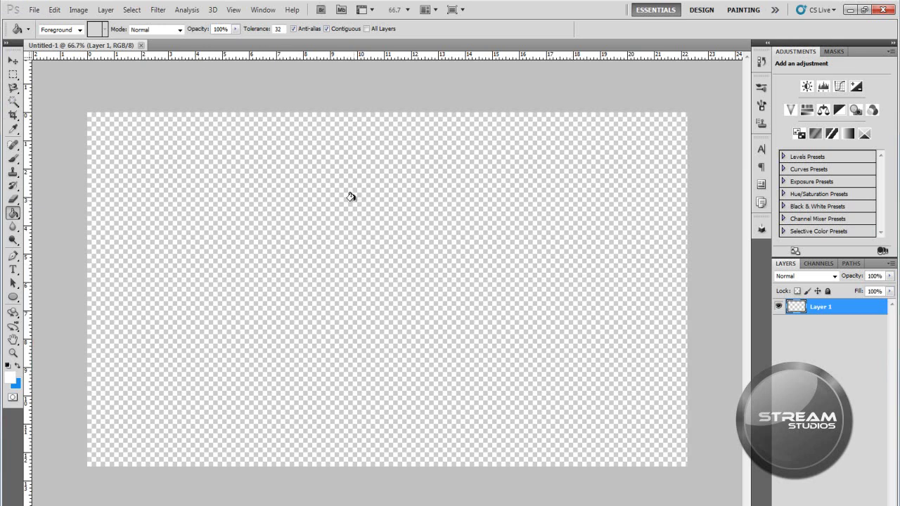
Step: Create a second new document, 2500 × 2500 pixels at 72 pixels/inch, with a transparent background
click(35, 10)
click(39, 19)
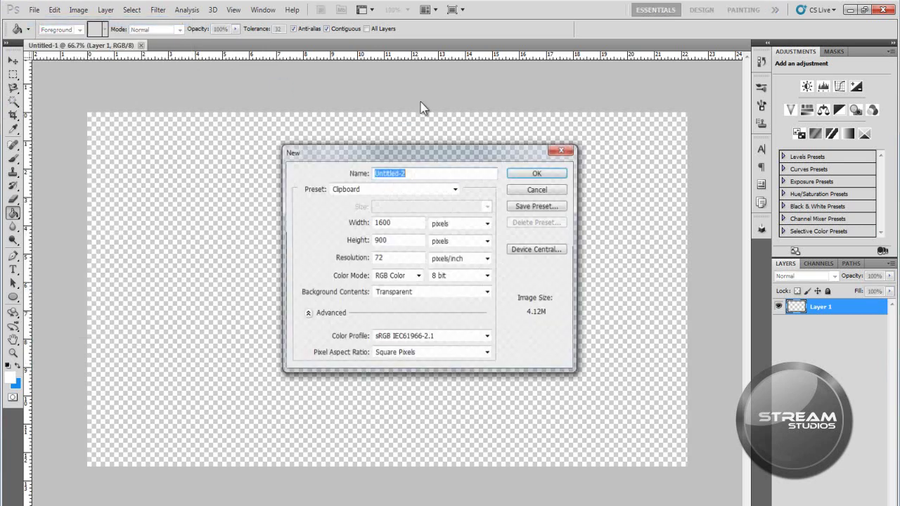
drag(383, 161, 386, 136)
double_click(397, 198)
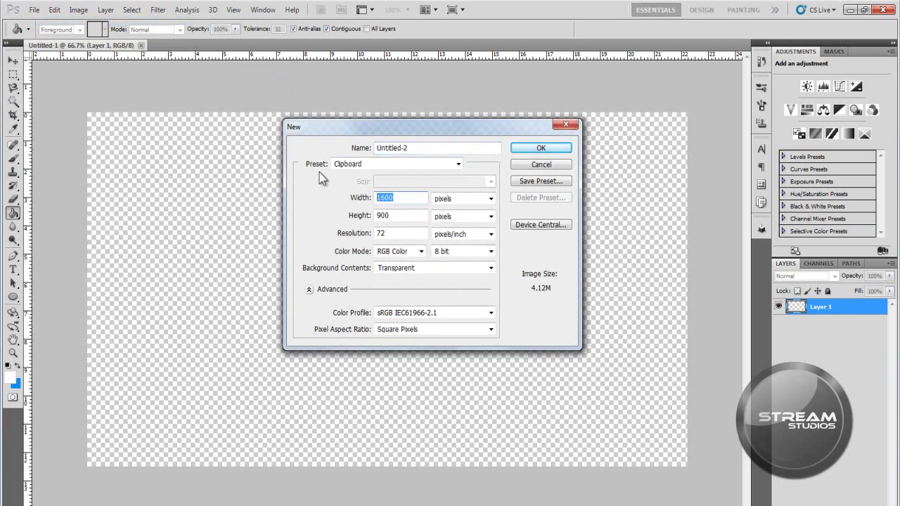
text(2500)
key(Tab)
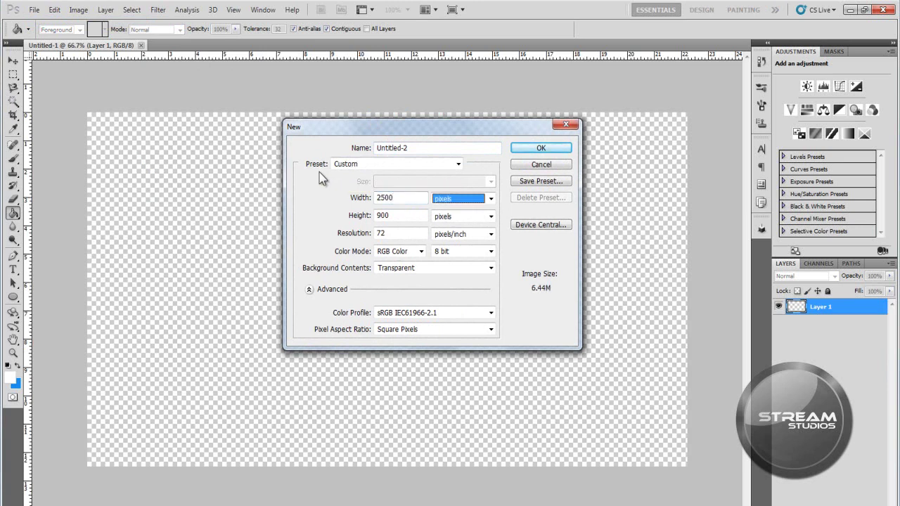
key(Tab)
text(250)
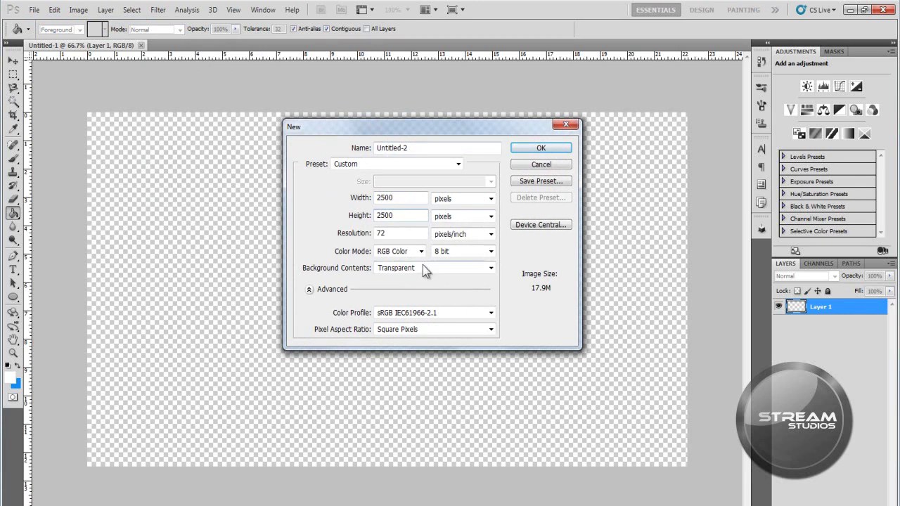
click(540, 147)
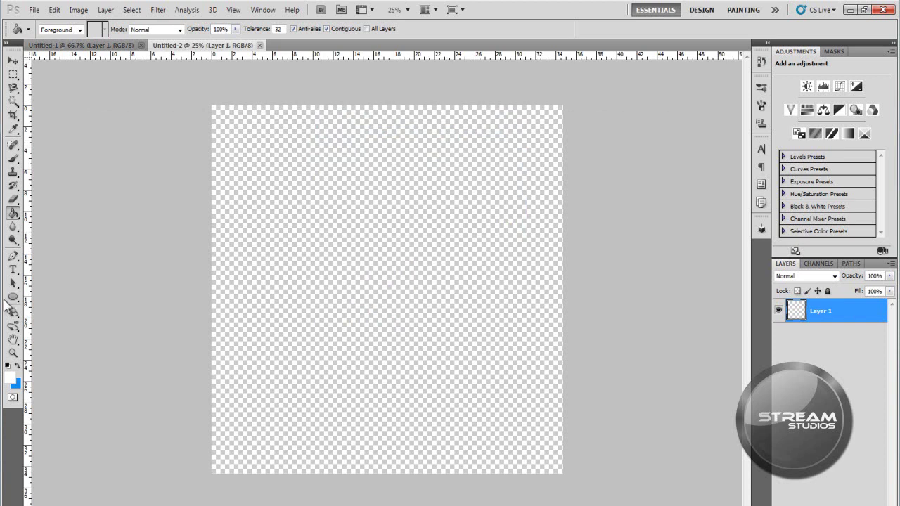
Step: Draw a white circle with the Ellipse tool that nearly fills the canvas, and move it to the centre
click(13, 296)
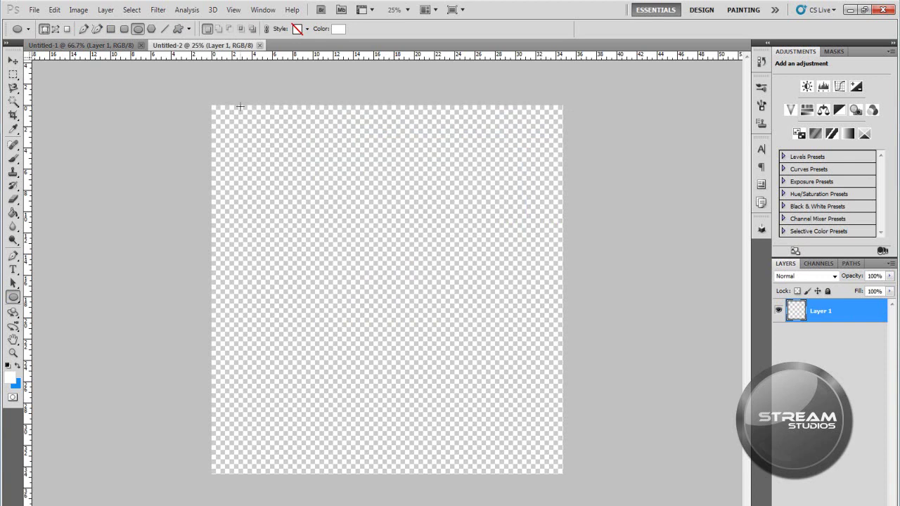
drag(229, 121, 573, 473)
key(v)
mouse_move(429, 350)
mouse_down()
mouse_move(422, 345)
mouse_move(424, 357)
mouse_up()
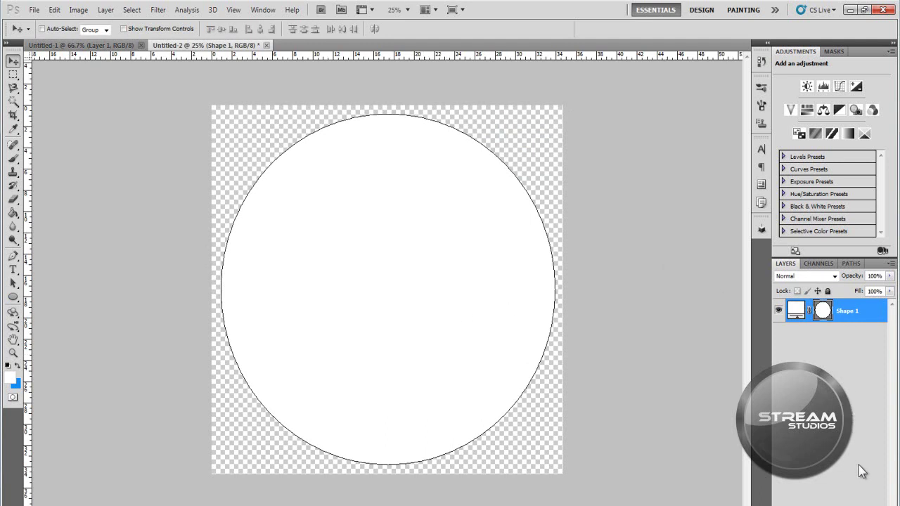
Step: Rasterize the circle's shape layer and set its fill to 50%
right_click(872, 310)
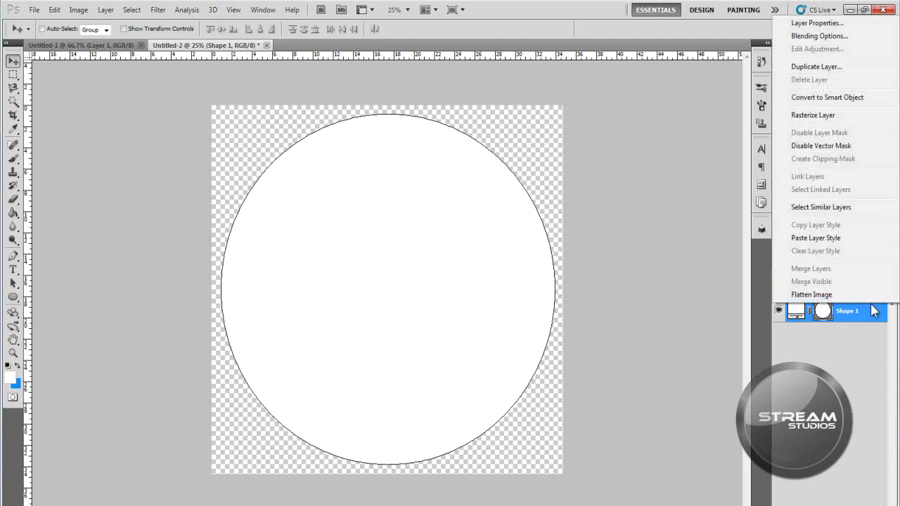
click(813, 115)
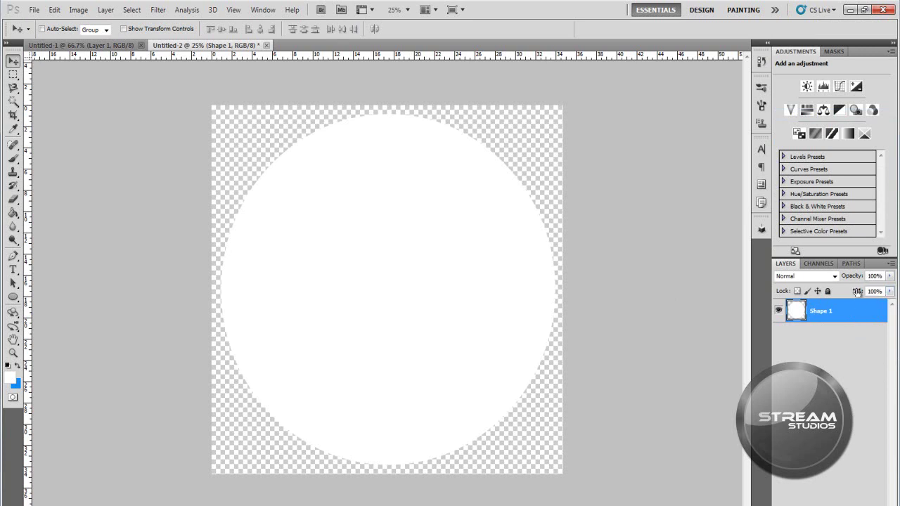
drag(858, 296, 831, 295)
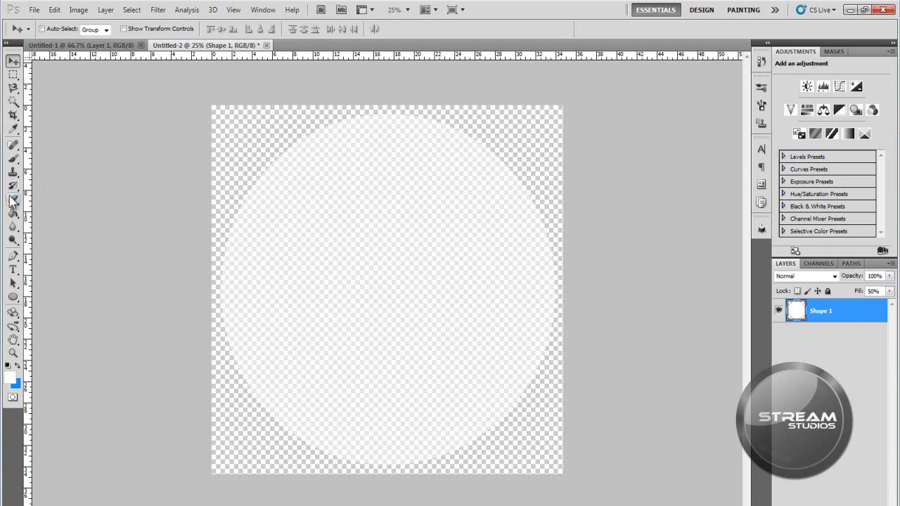
Step: Set the foreground color to black and fill the circle with it using the Paint Bucket
click(10, 379)
drag(722, 190, 631, 258)
click(887, 101)
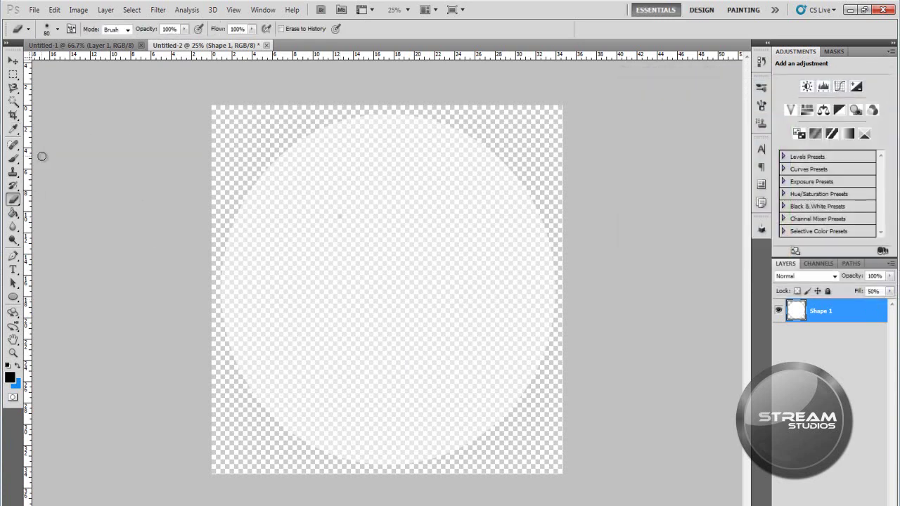
click(12, 213)
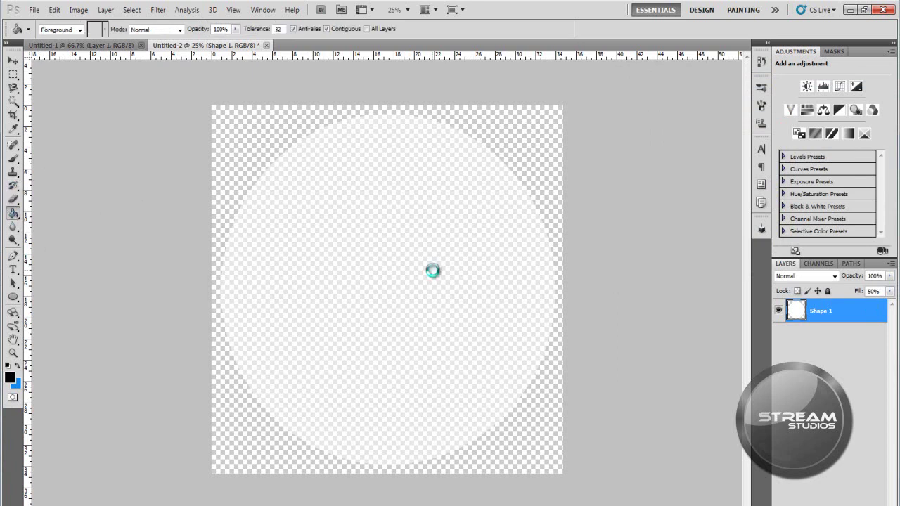
click(432, 270)
click(12, 60)
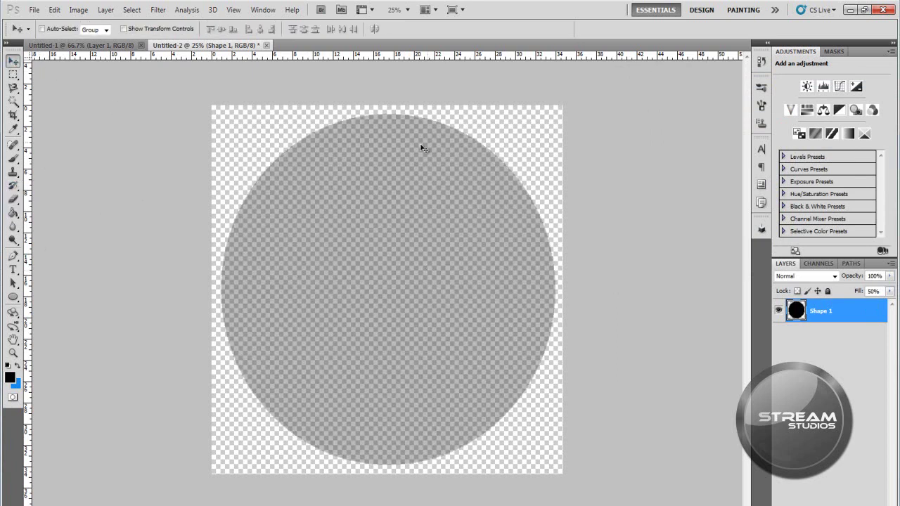
Step: Add a 20 px black Stroke layer style positioned outside the circle
double_click(873, 314)
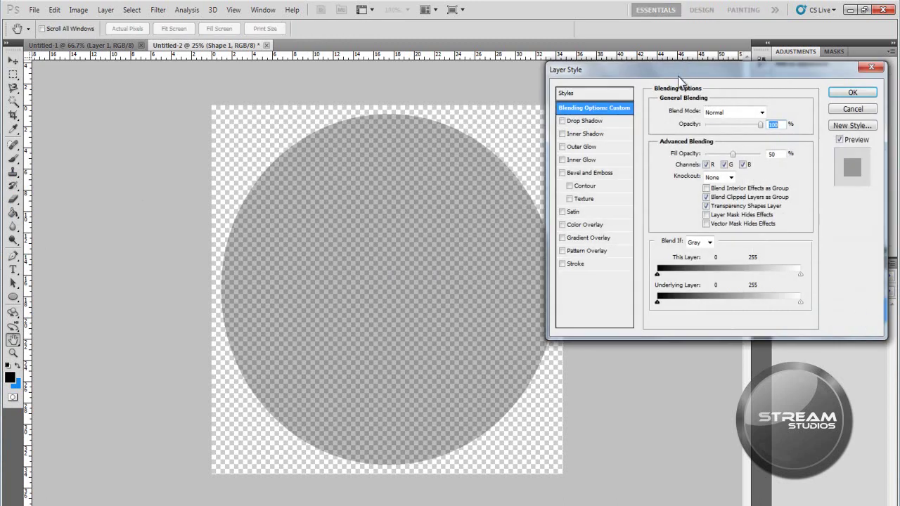
drag(685, 79, 653, 80)
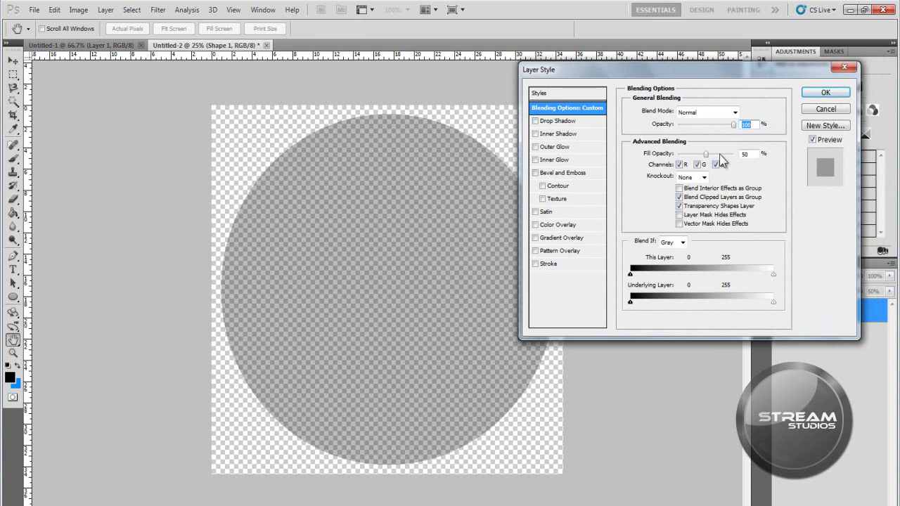
click(572, 265)
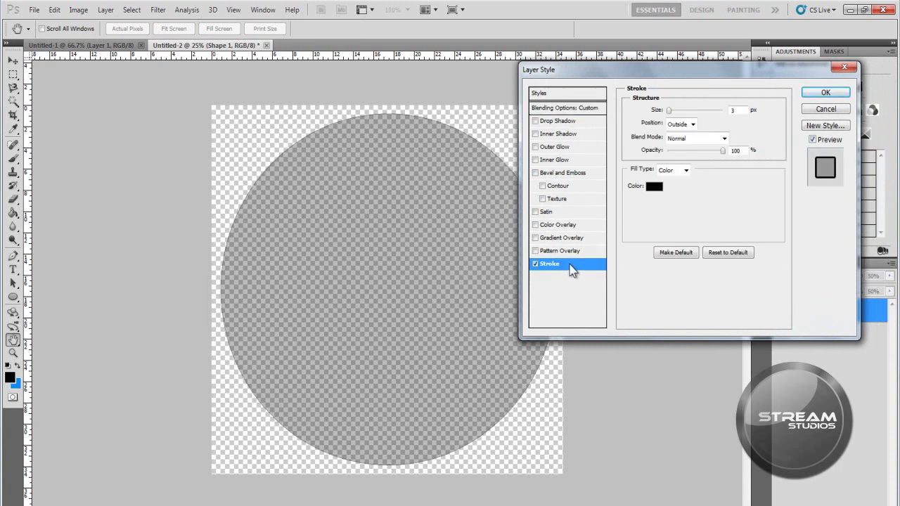
text(7)
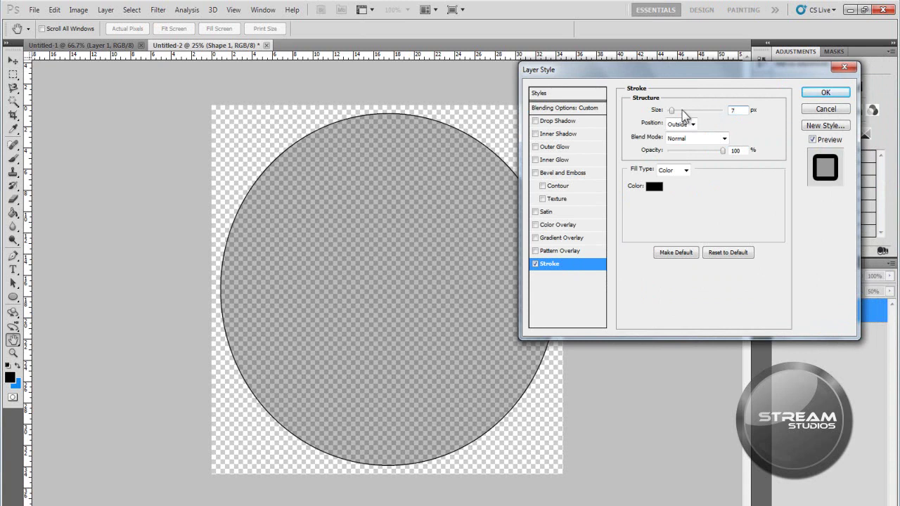
click(673, 112)
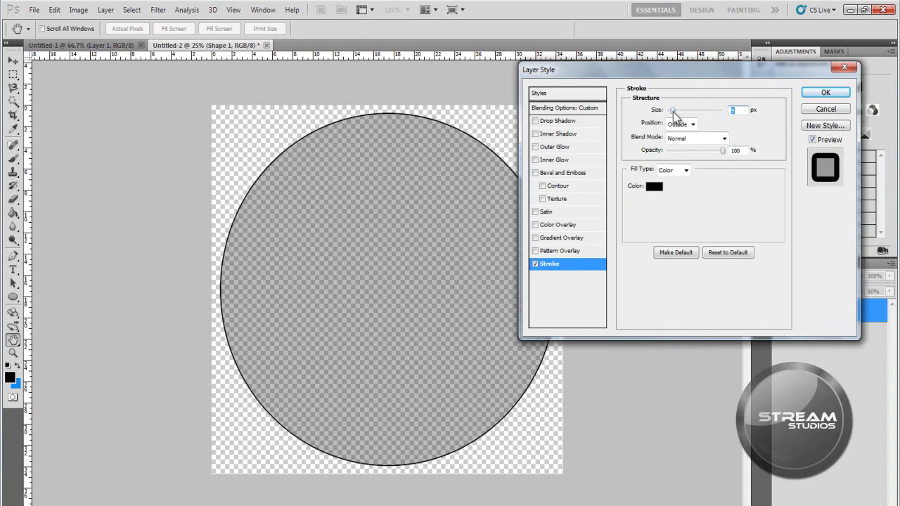
text(20)
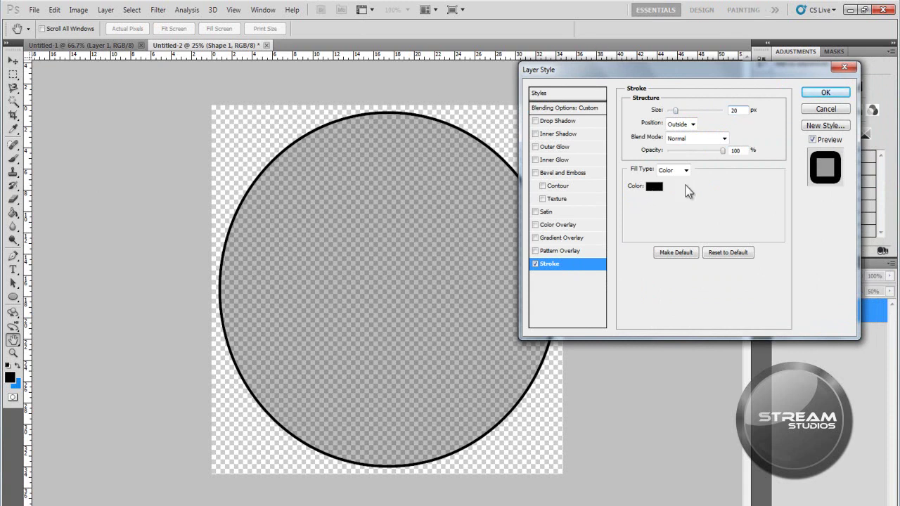
click(834, 100)
click(819, 92)
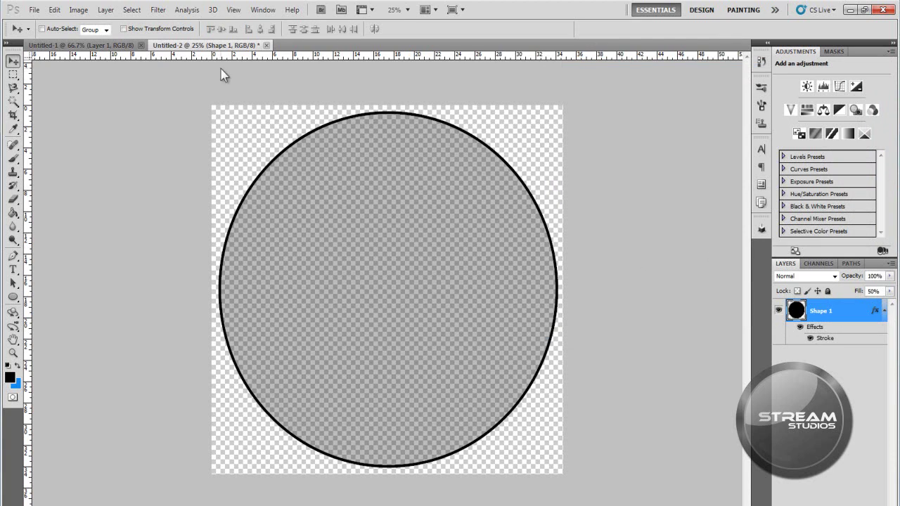
Step: Add a new empty layer above the circle and merge it with the circle layer to flatten the stroke effect
right_click(855, 314)
click(854, 318)
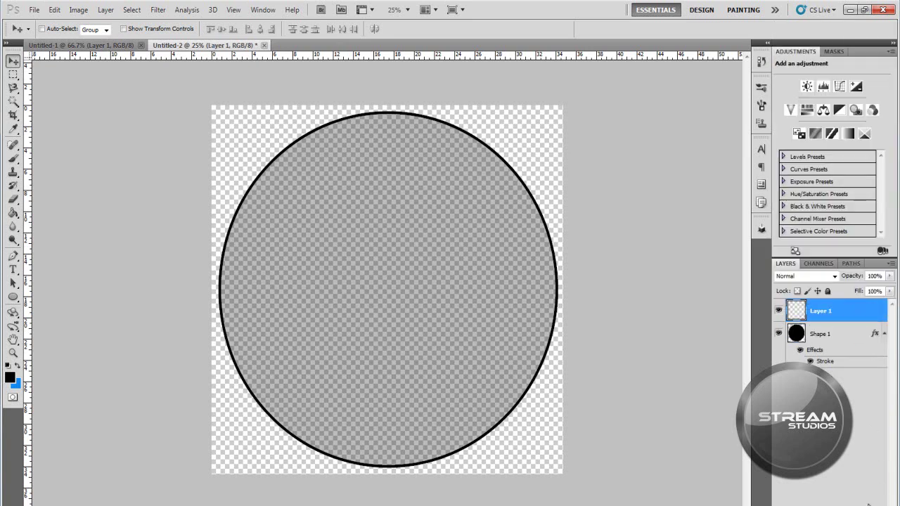
shift+click(836, 336)
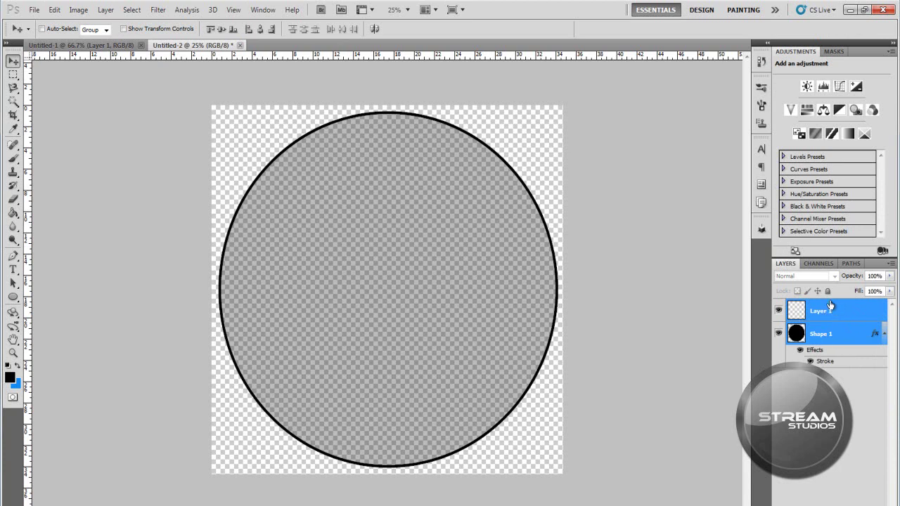
key(ctrl+e)
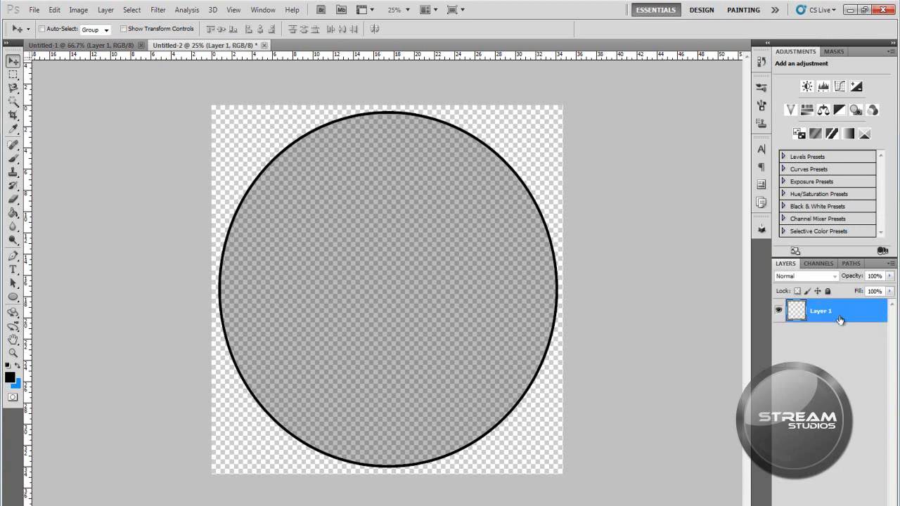
drag(488, 283, 508, 295)
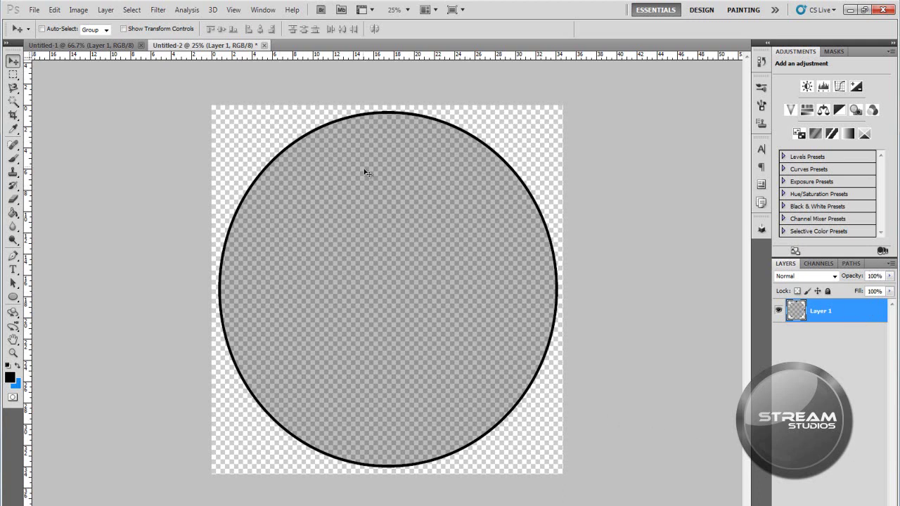
Step: Define the outlined circle as a brush preset named "Bokeh Effect 2"
click(55, 10)
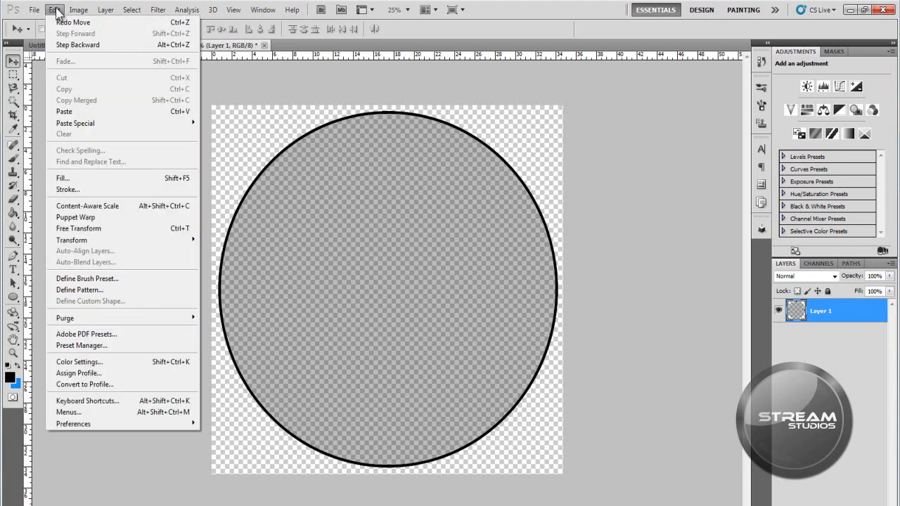
click(133, 279)
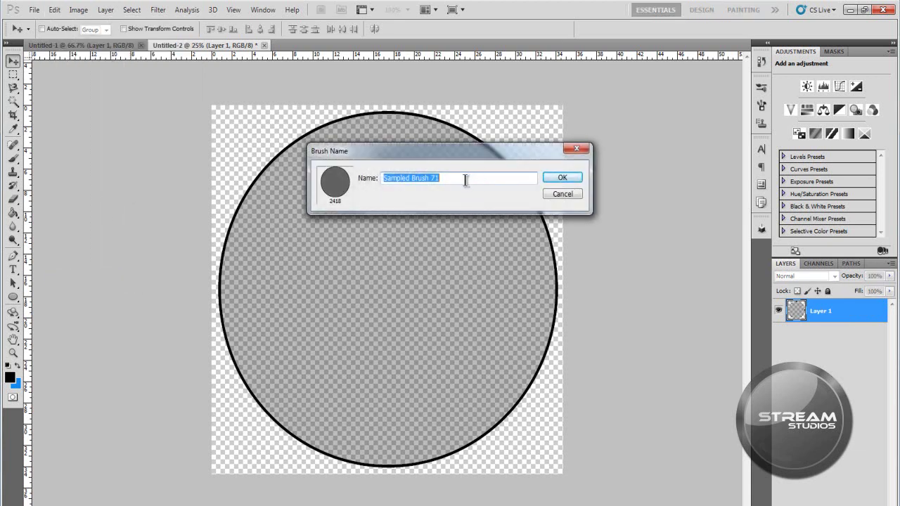
text(Bokeh Effect 2)
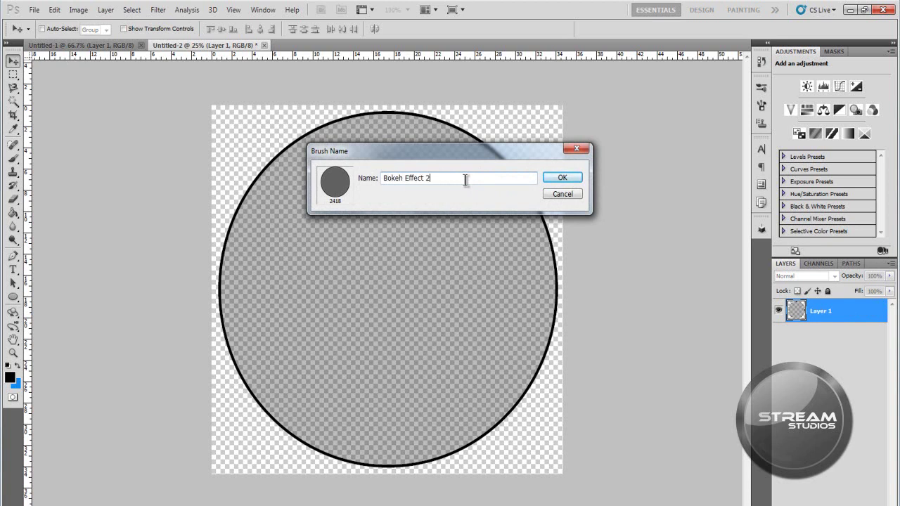
click(559, 178)
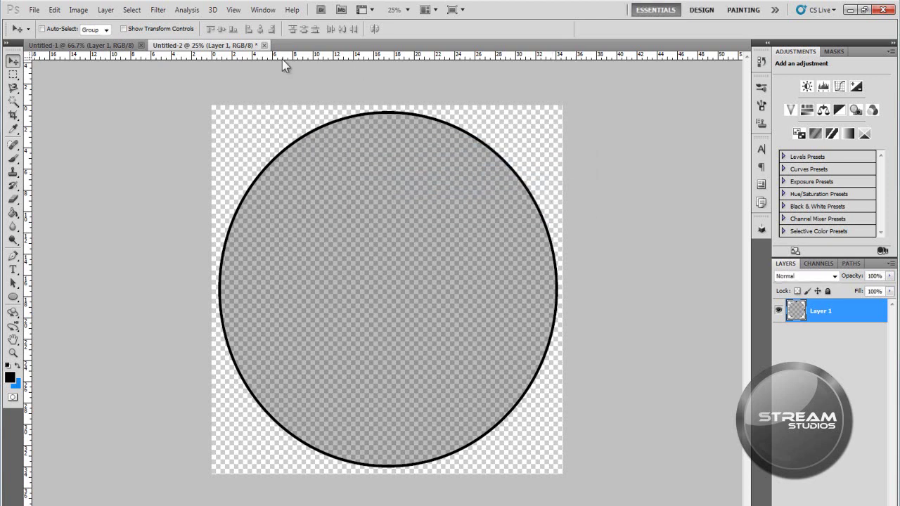
Step: Switch to the Untitled-1 document, select the Gradient tool and set the foreground color to light blue #26c9ff
click(77, 45)
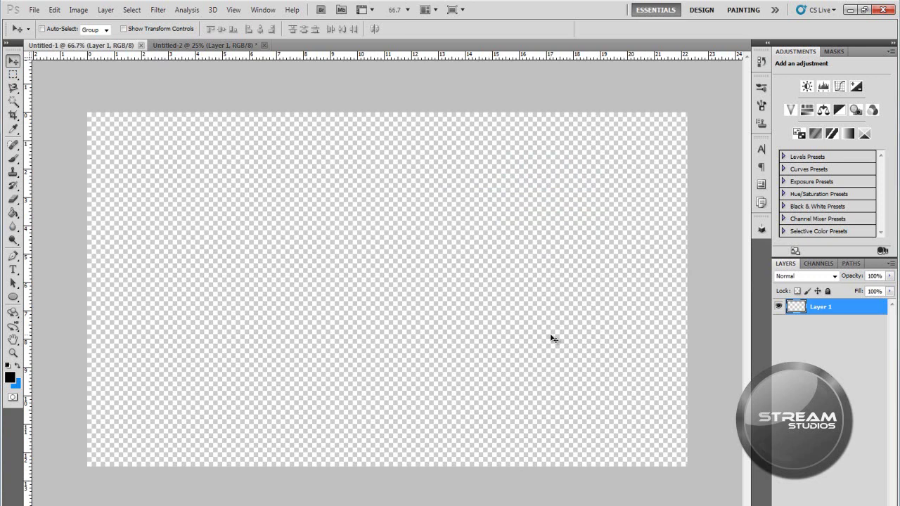
click(12, 213)
mouse_move(13, 214)
mouse_down()
mouse_move(74, 219)
mouse_move(56, 209)
mouse_up()
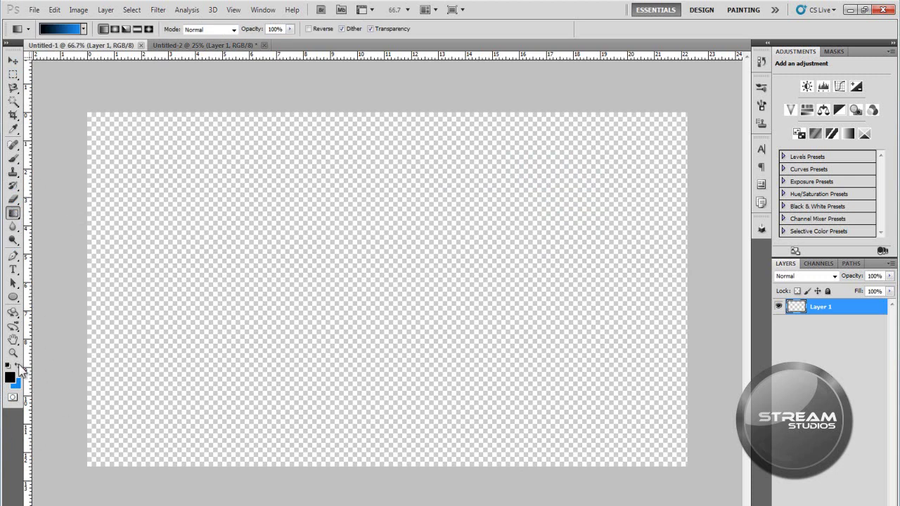
click(10, 379)
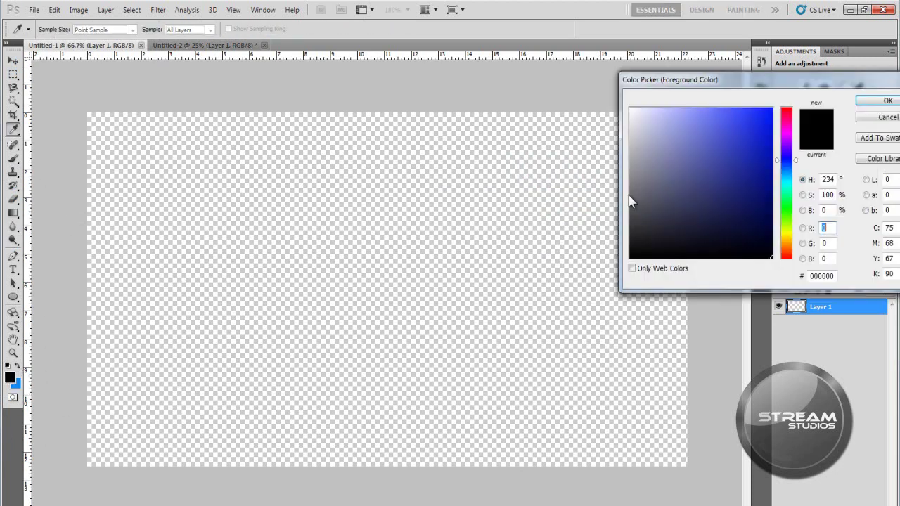
drag(790, 164, 789, 176)
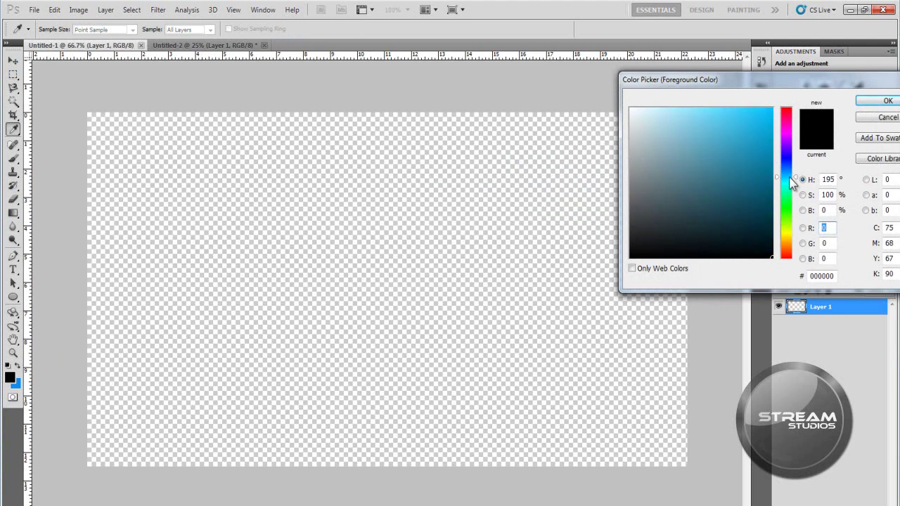
click(765, 121)
click(887, 100)
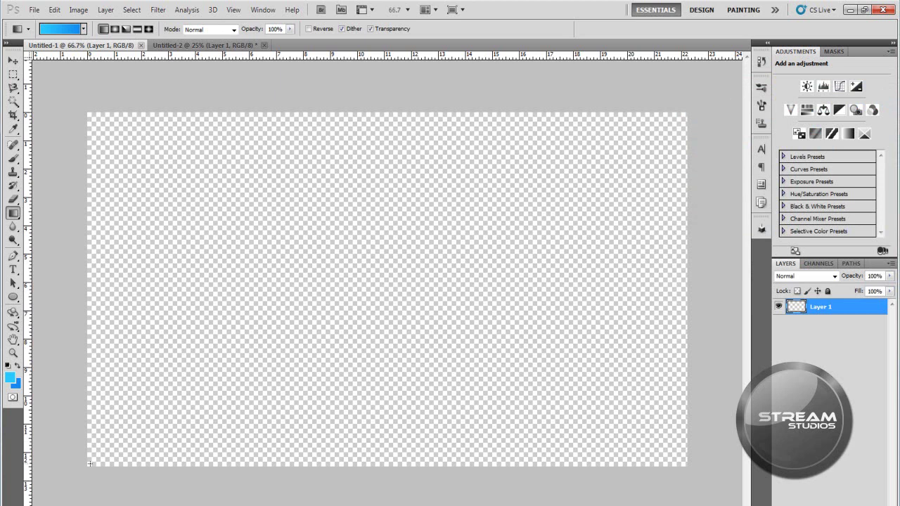
Step: Fill Layer 1 with a diagonal linear gradient running from light blue in the upper-right corner to darker blue in the lower-left corner
drag(409, 229, 686, 112)
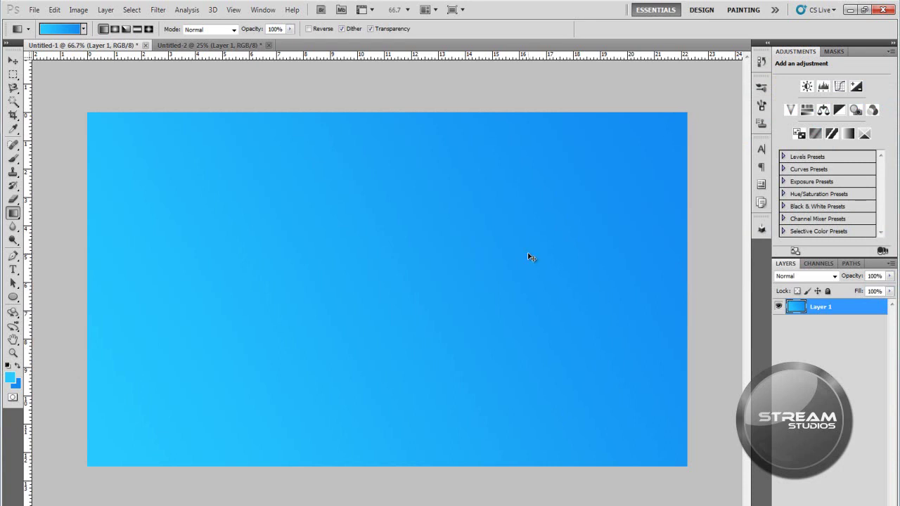
key(ctrl+z)
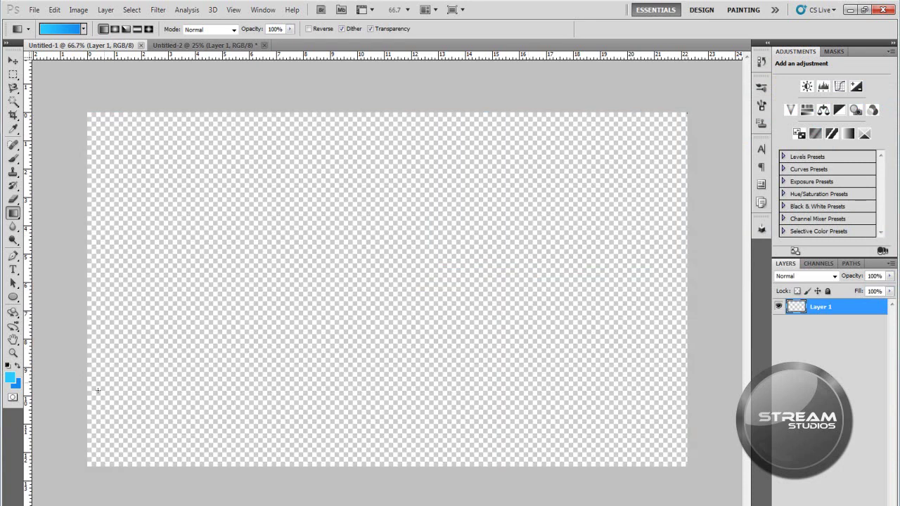
drag(683, 112, 88, 465)
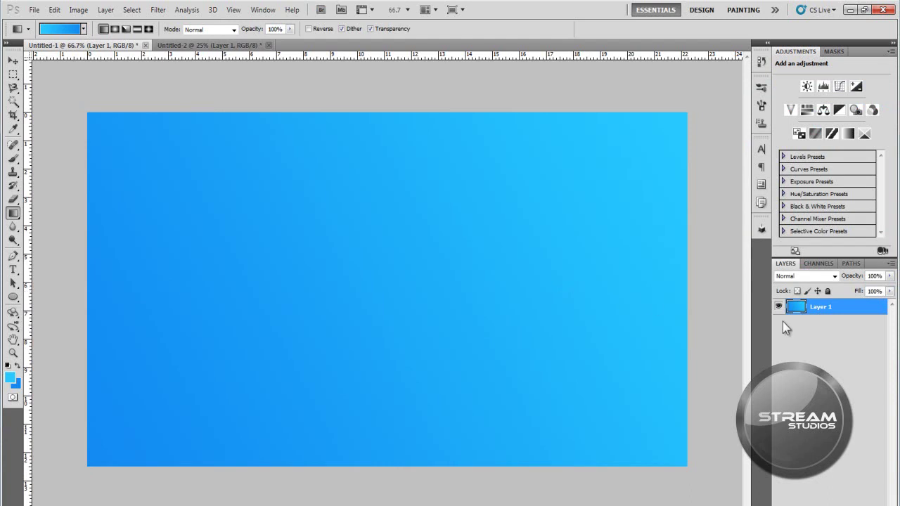
Step: Rename the gradient layer "BG" and add a new empty layer above it
double_click(821, 306)
text(BG)
key(Return)
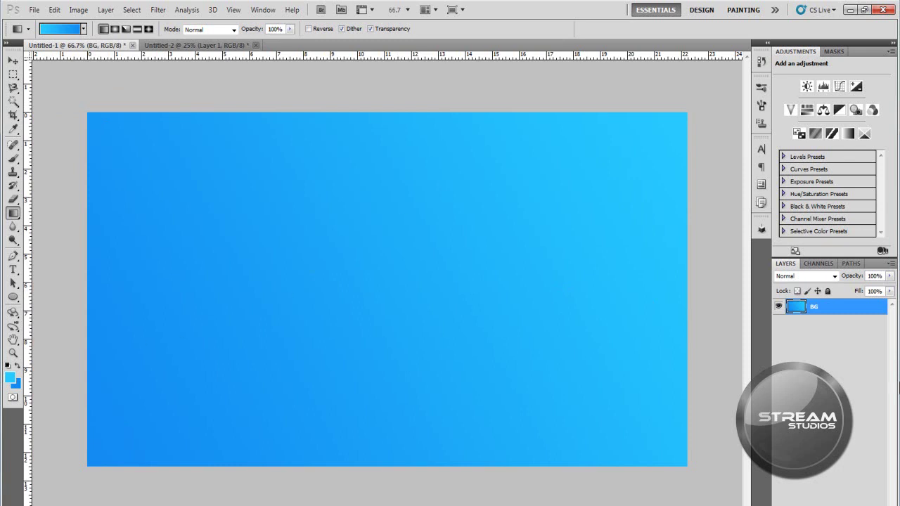
key(ctrl+shift+alt+n)
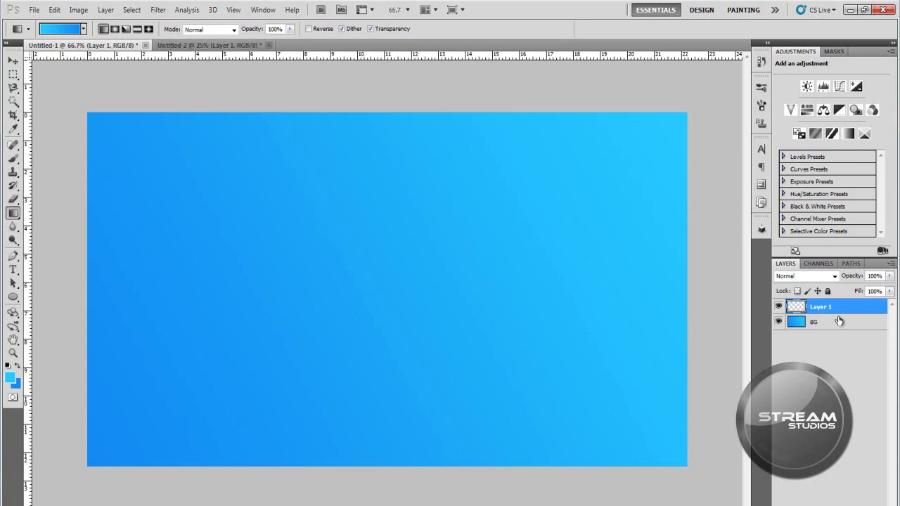
Step: Select the Brush tool with the newly defined 2418 px circle tip and reduce its size to 125 px
click(12, 158)
click(57, 29)
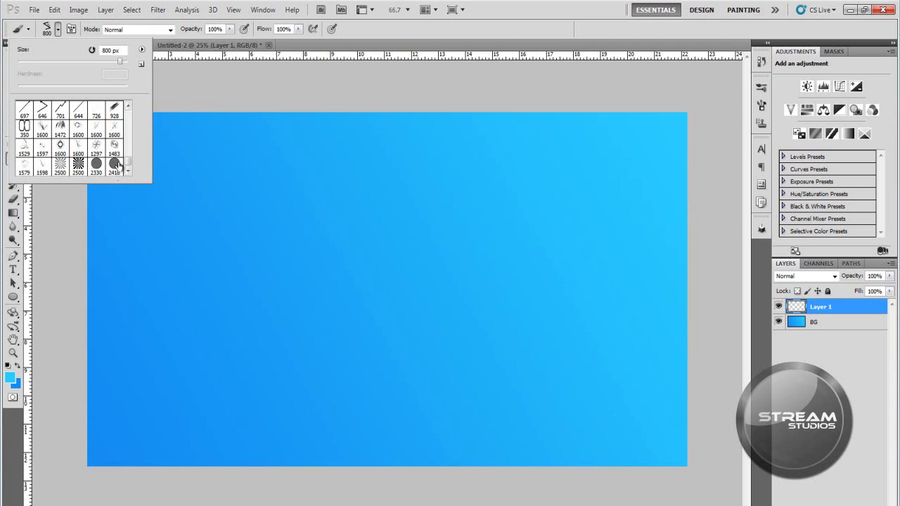
click(114, 172)
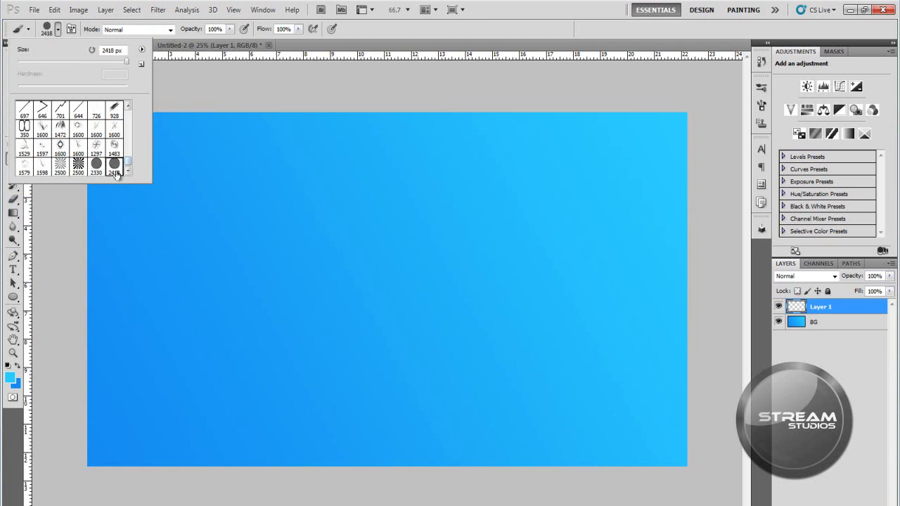
click(59, 28)
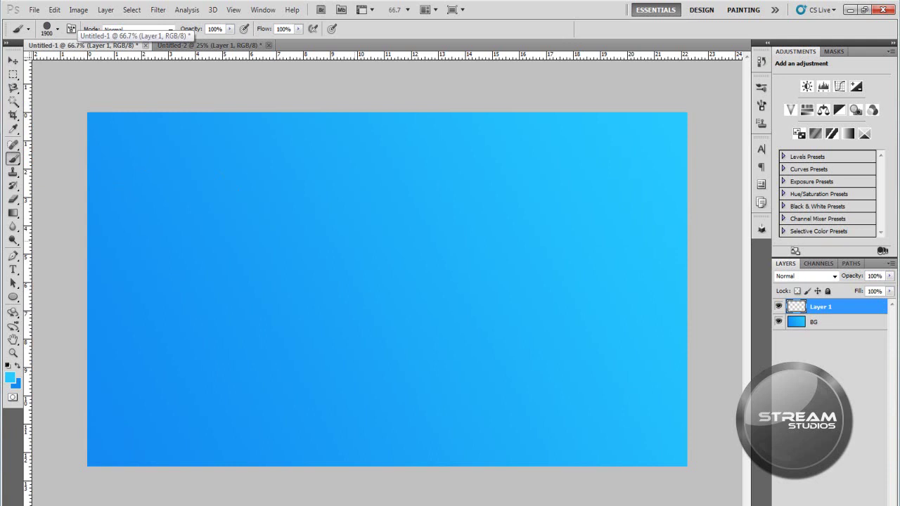
key(bracketleft)
key(bracketleft)
key(bracketleft)
key(bracketleft)
key(bracketleft)
key(bracketleft)
key(bracketleft)
key(bracketleft)
key(bracketleft)
key(bracketleft)
key(bracketleft)
key(bracketleft)
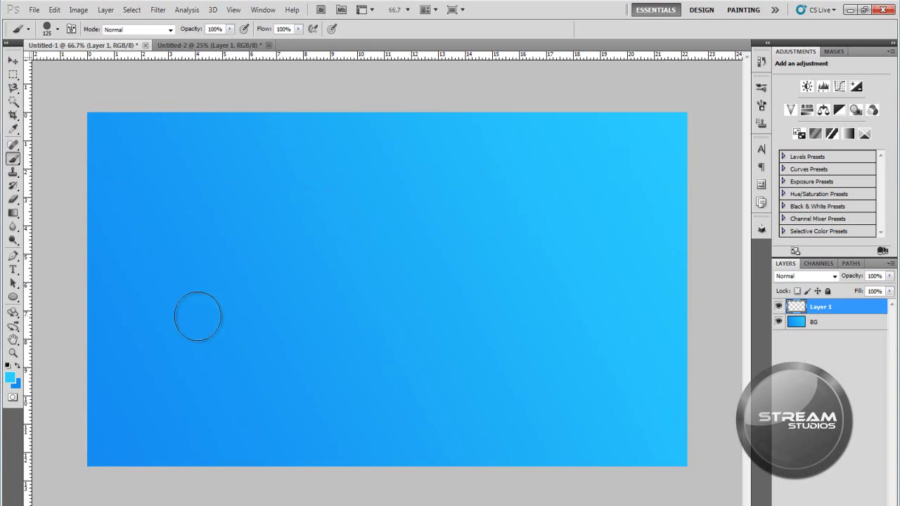
Step: Paint a light blue test stroke, undo it, and set the foreground color to white for the Brush
drag(619, 174, 327, 299)
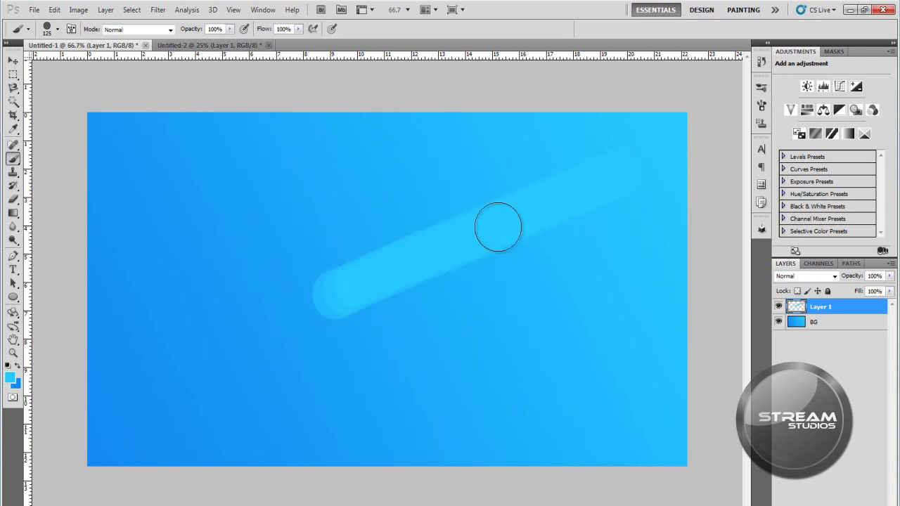
key(ctrl+z)
click(10, 377)
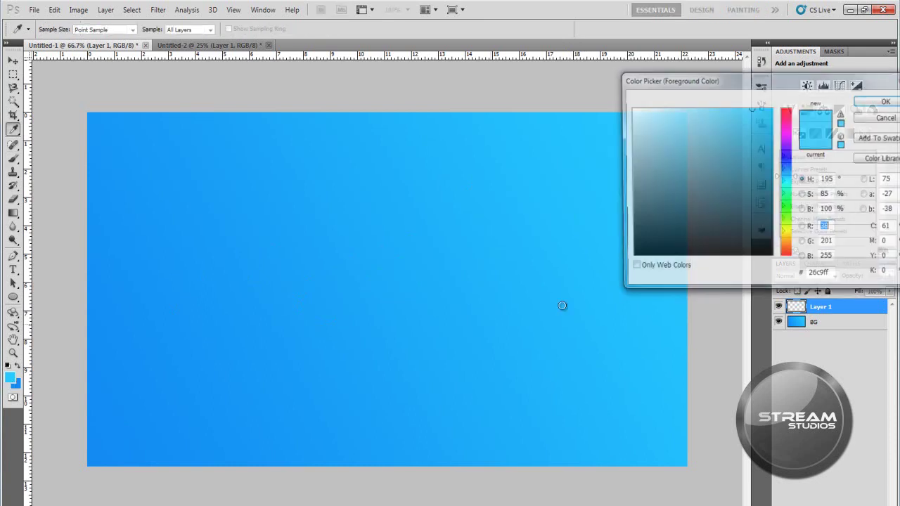
drag(710, 169, 630, 107)
click(887, 101)
key(b)
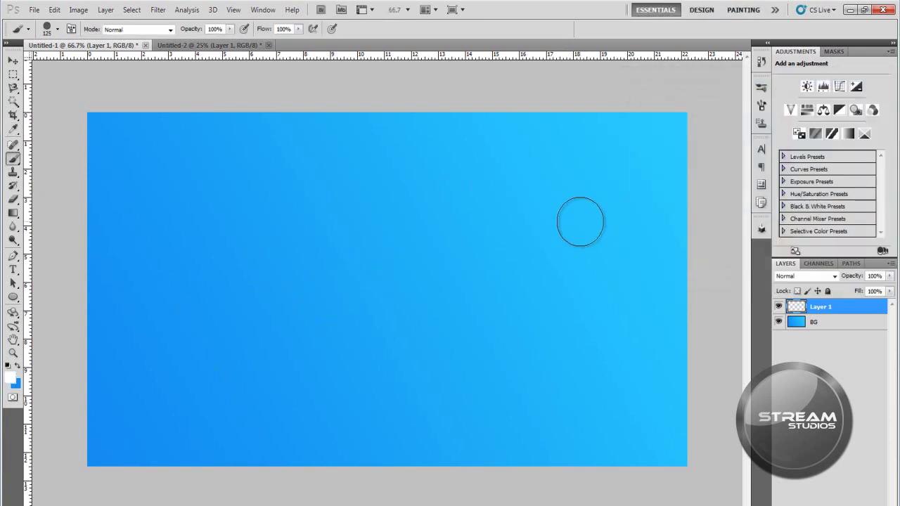
Step: Try two white brush strokes on the empty layer and undo both
drag(571, 211, 368, 296)
mouse_move(566, 376)
mouse_down()
mouse_move(623, 322)
mouse_move(637, 263)
mouse_up()
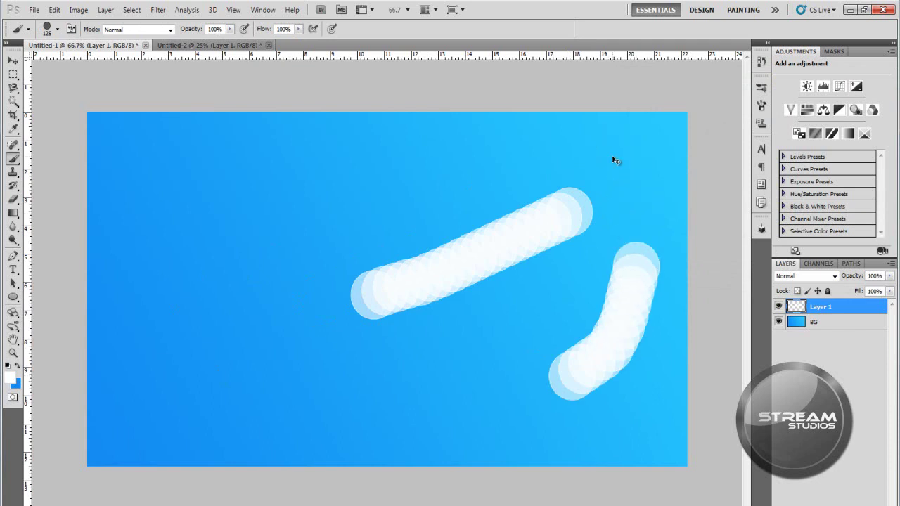
key(ctrl+alt+z)
key(ctrl+alt+z)
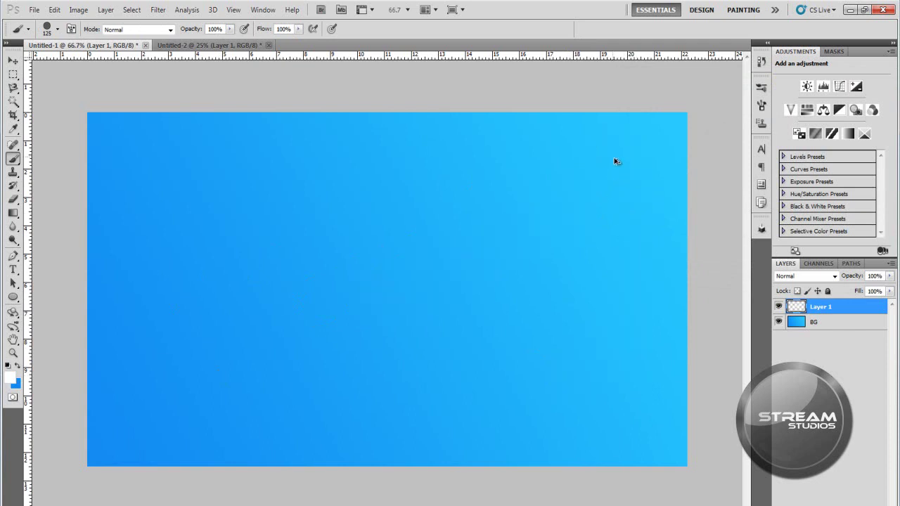
Step: Show the detailed brush settings and select the 2418 px circle tip at its original size
click(761, 107)
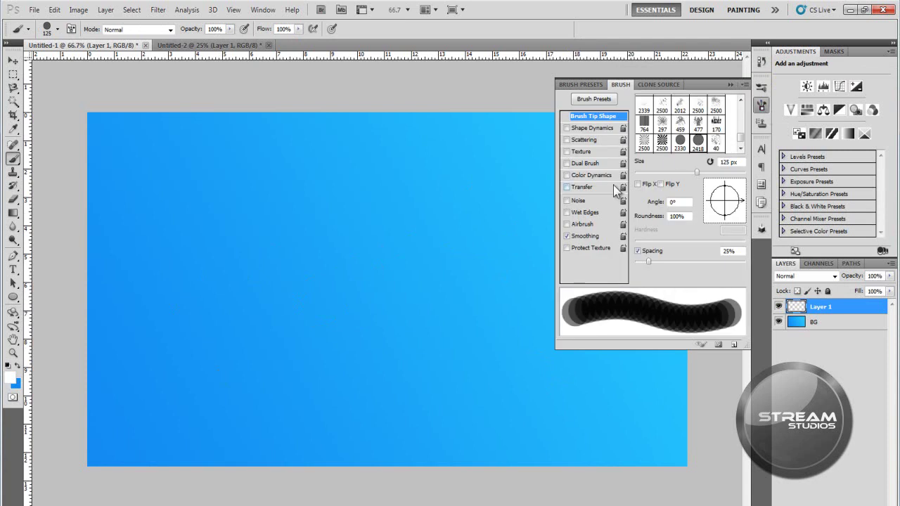
click(730, 83)
click(262, 9)
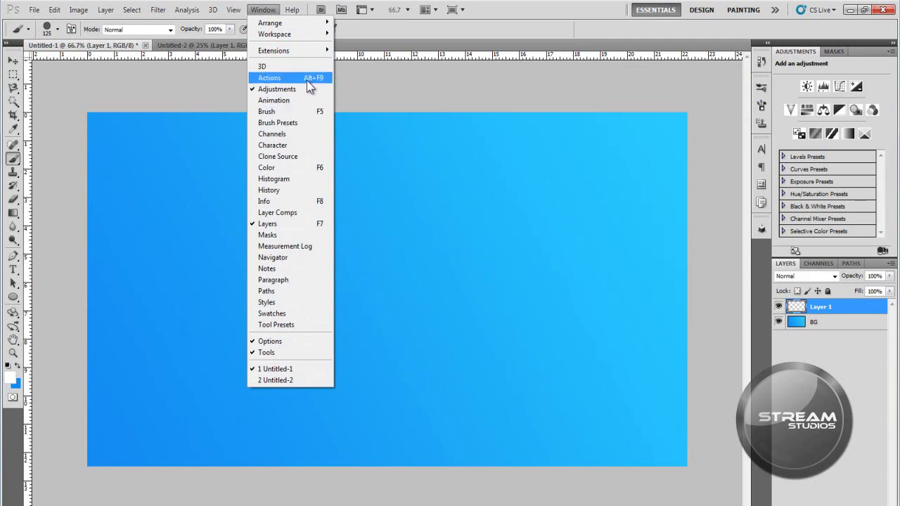
click(263, 9)
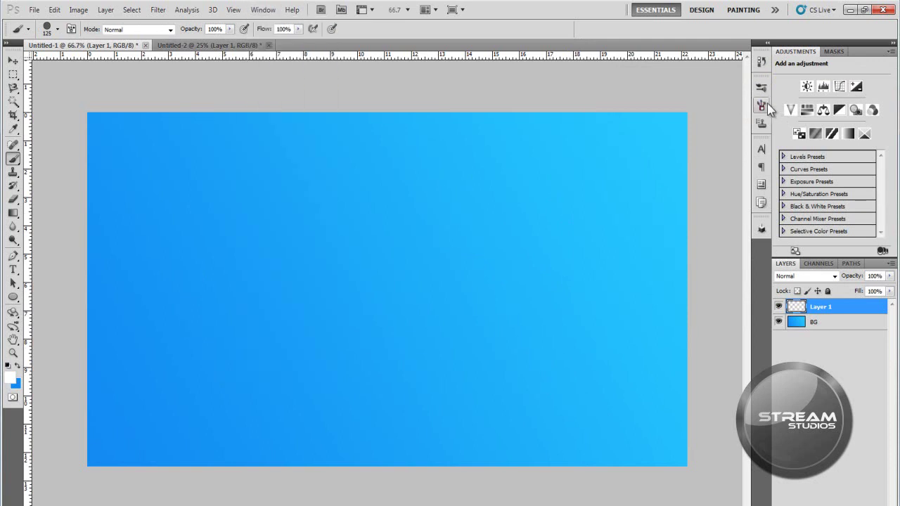
key(F5)
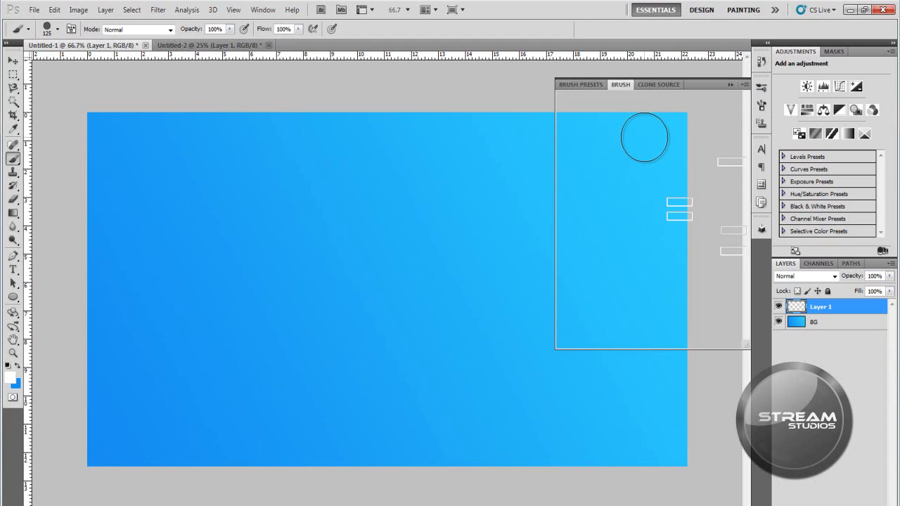
click(698, 144)
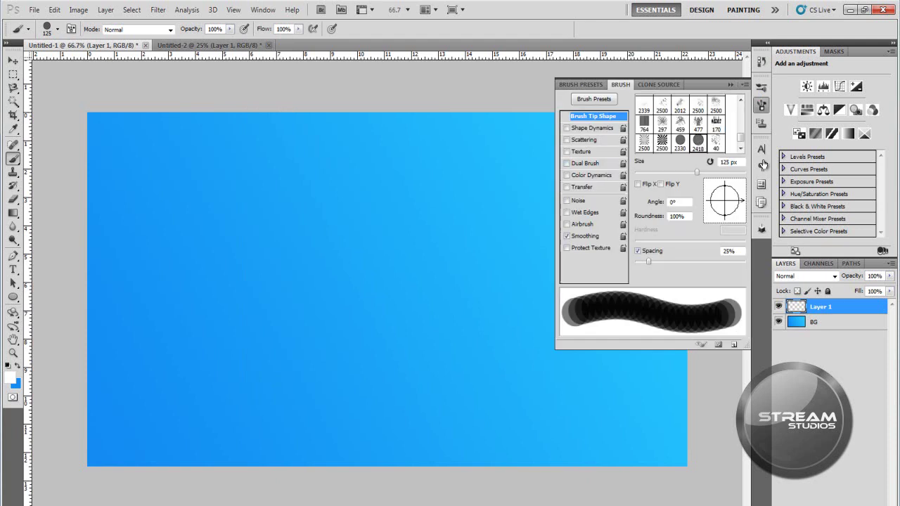
Step: Enable Shape Dynamics with 100% size jitter, 100% angle jitter, 71% roundness jitter and 1% minimum roundness
click(600, 129)
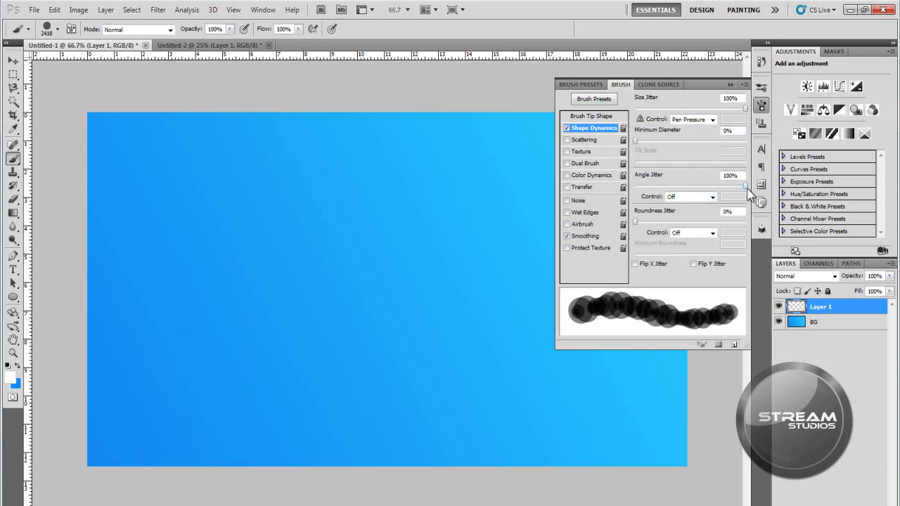
drag(744, 186, 726, 186)
mouse_move(636, 223)
mouse_down()
mouse_move(688, 222)
mouse_move(616, 226)
mouse_move(714, 222)
mouse_up()
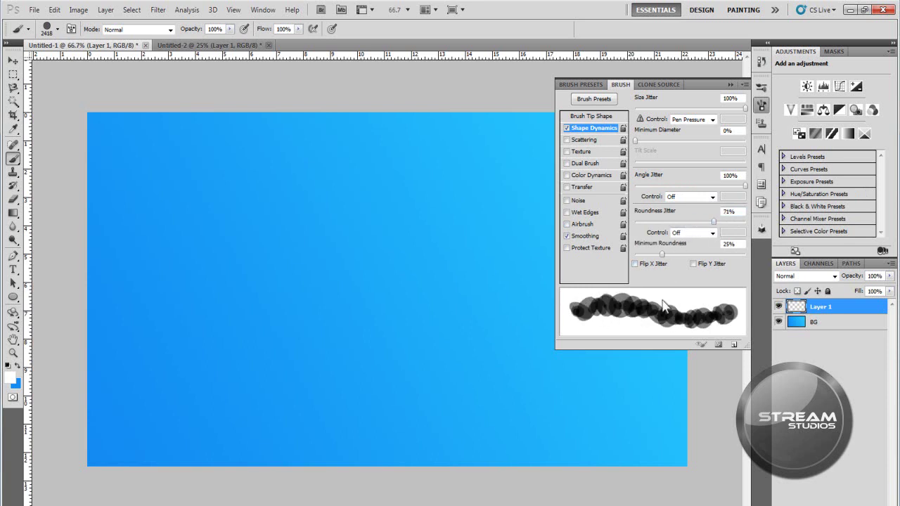
drag(659, 254, 610, 255)
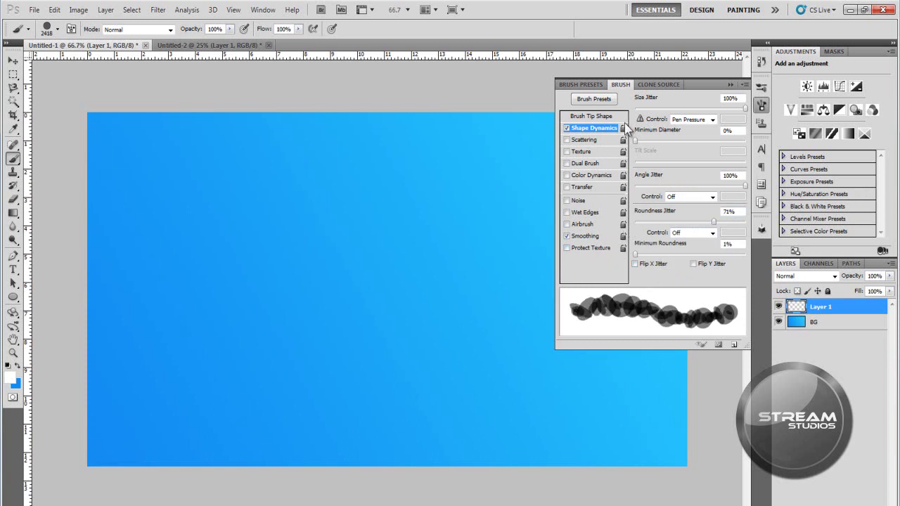
Step: Enable Scattering at 1000% with a count of 1, and set the Shape Dynamics roundness jitter to 0%
click(589, 140)
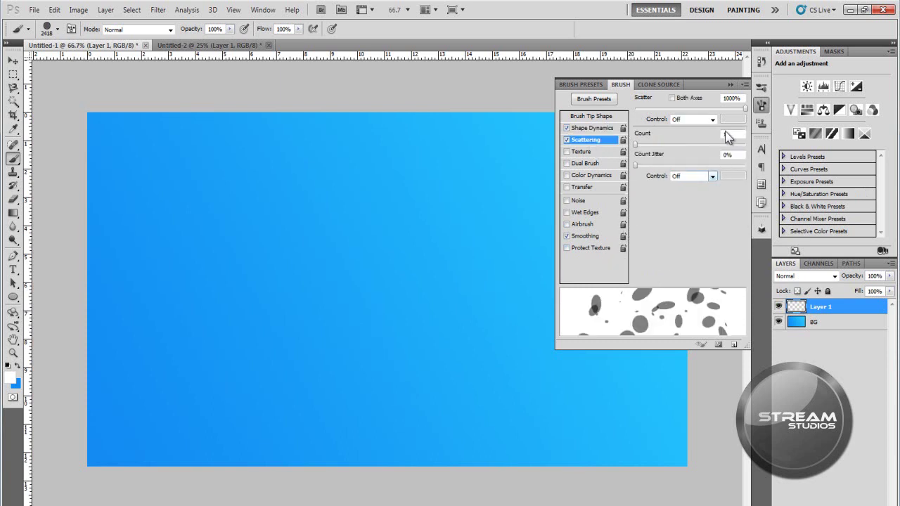
click(597, 131)
drag(712, 222, 635, 221)
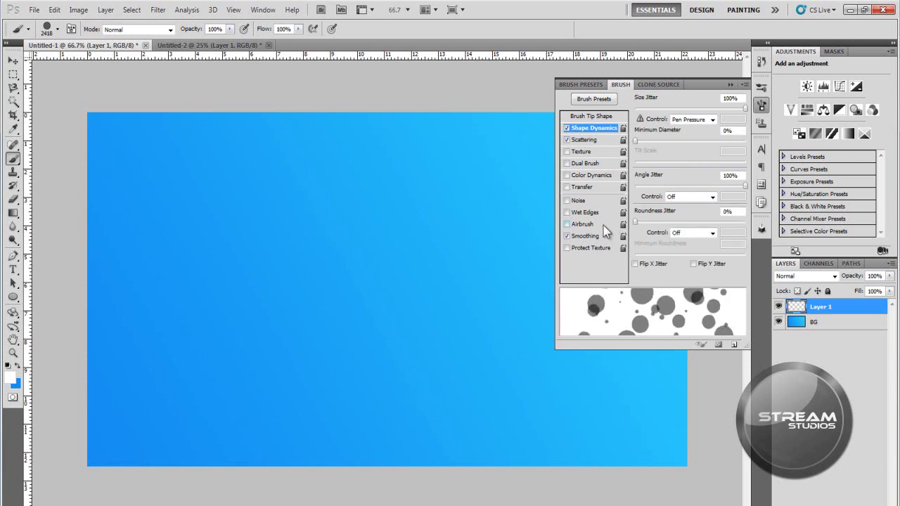
Step: Review the Scattering options and enable Transfer with opacity jitter and flow jitter both at 100%
click(583, 143)
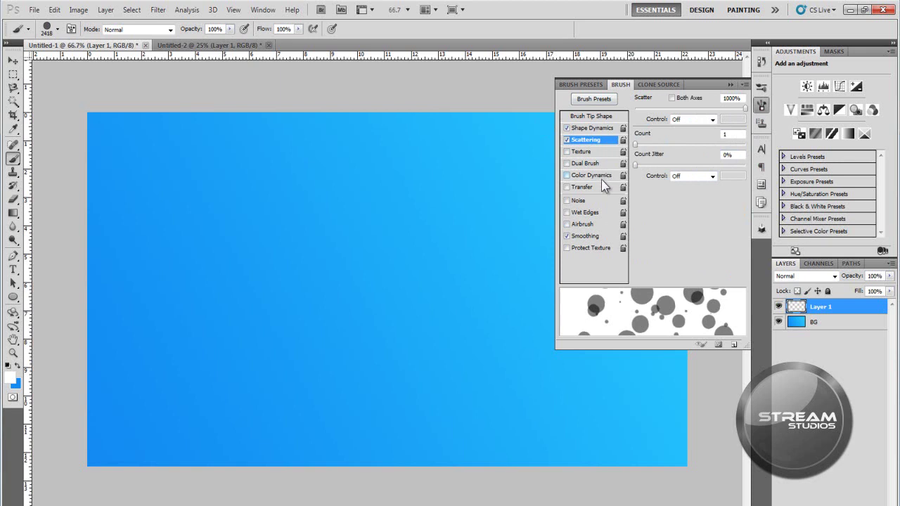
click(591, 187)
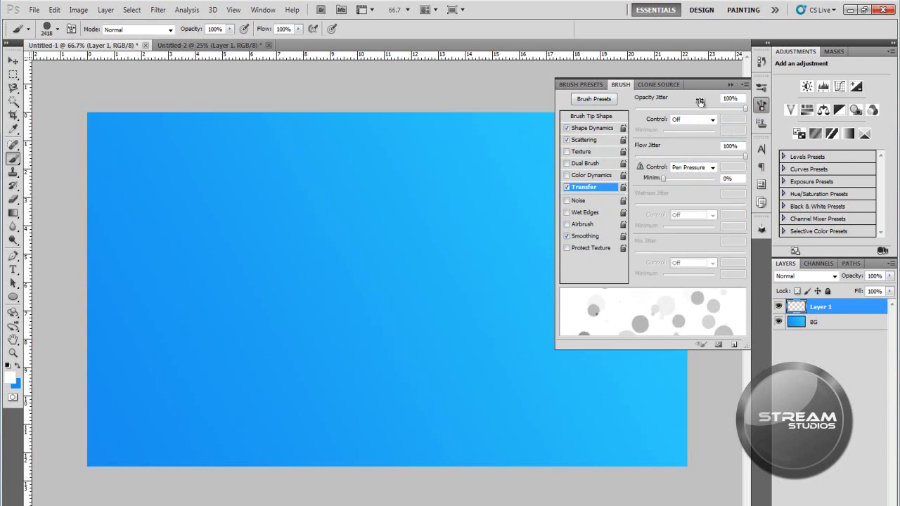
Step: Hide the brush settings, reduce the brush to 150 px, and try scattering small circles across Layer 1, clearing the result
click(730, 84)
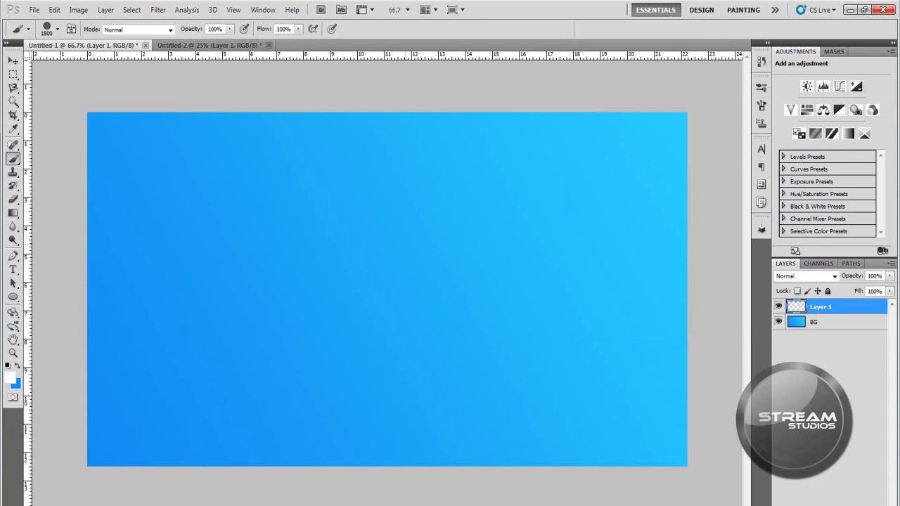
key(bracketleft)
key(bracketleft)
key(bracketleft)
key(bracketleft)
key(bracketleft)
key(bracketleft)
key(bracketleft)
key(bracketleft)
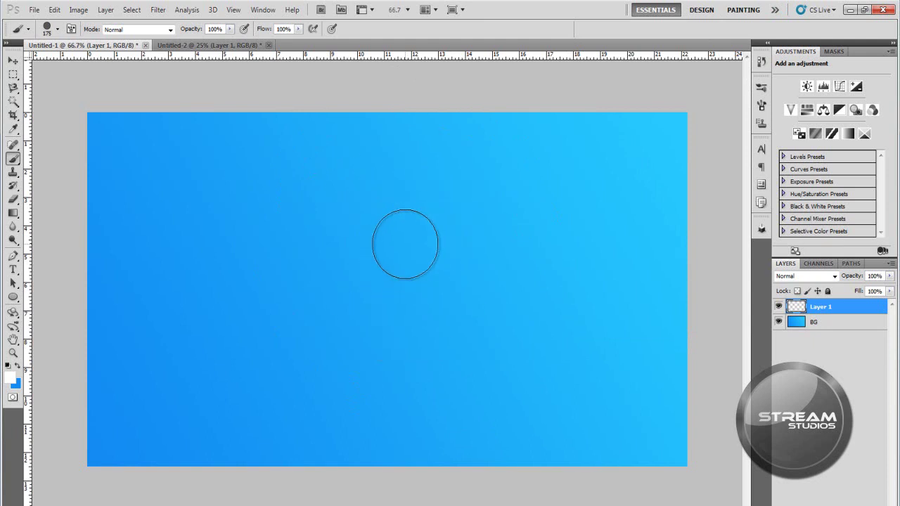
drag(642, 151, 175, 345)
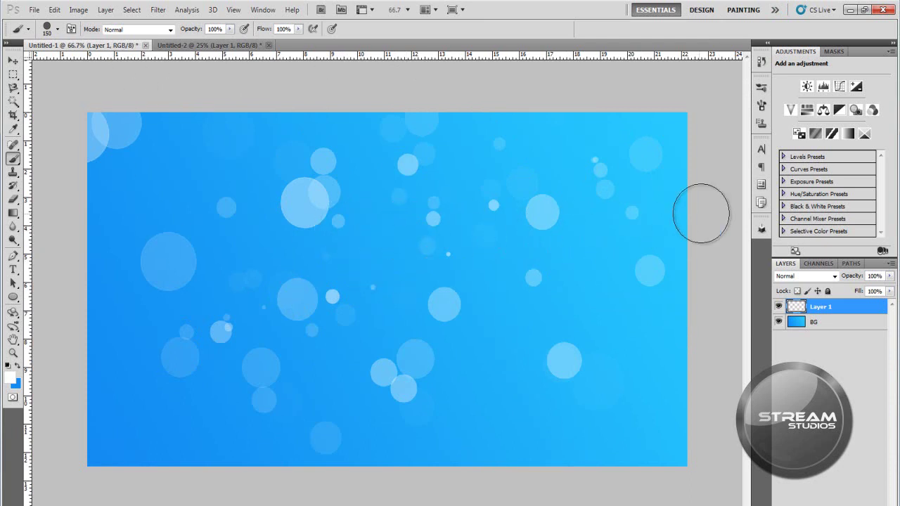
key(Delete)
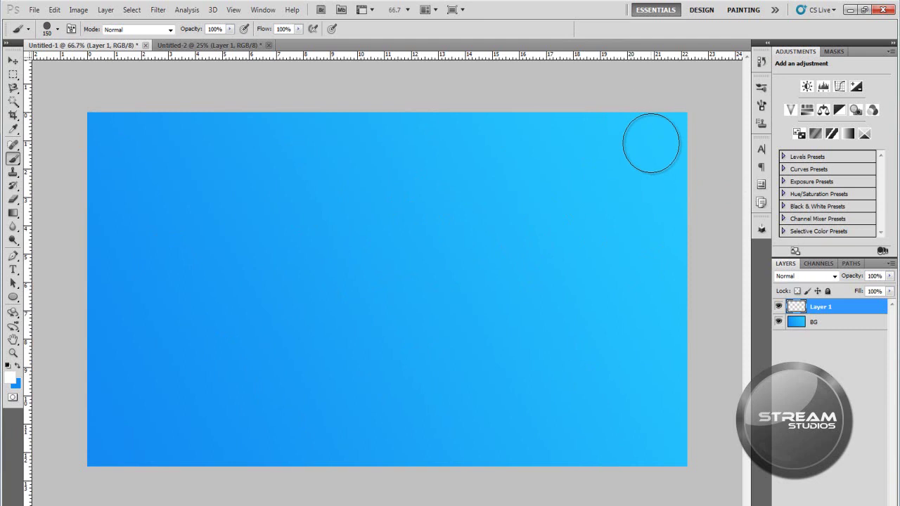
Step: Enlarge the brush to 500 px and scatter large white circles across the whole canvas on Layer 1
key(bracketright)
key(bracketright)
key(bracketright)
key(bracketright)
key(bracketright)
key(bracketright)
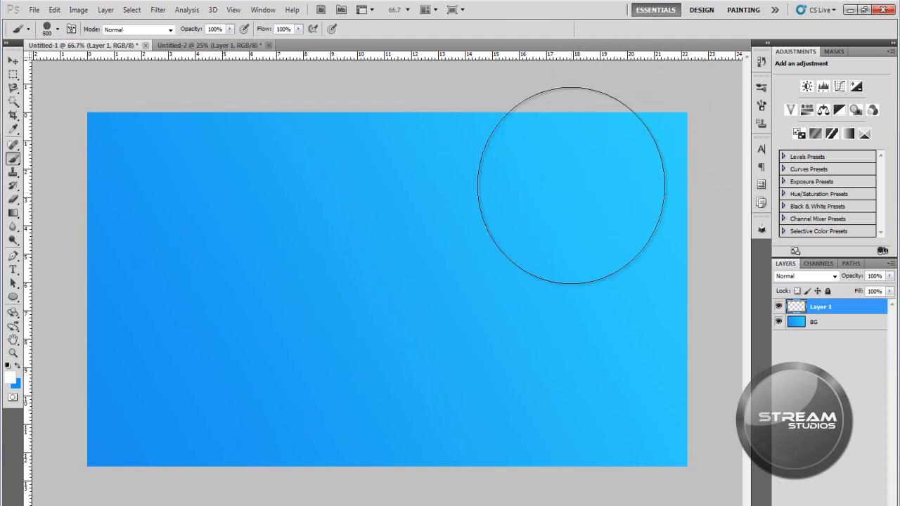
mouse_move(693, 171)
mouse_down()
mouse_move(522, 225)
mouse_move(368, 290)
mouse_move(186, 337)
mouse_move(76, 386)
mouse_up()
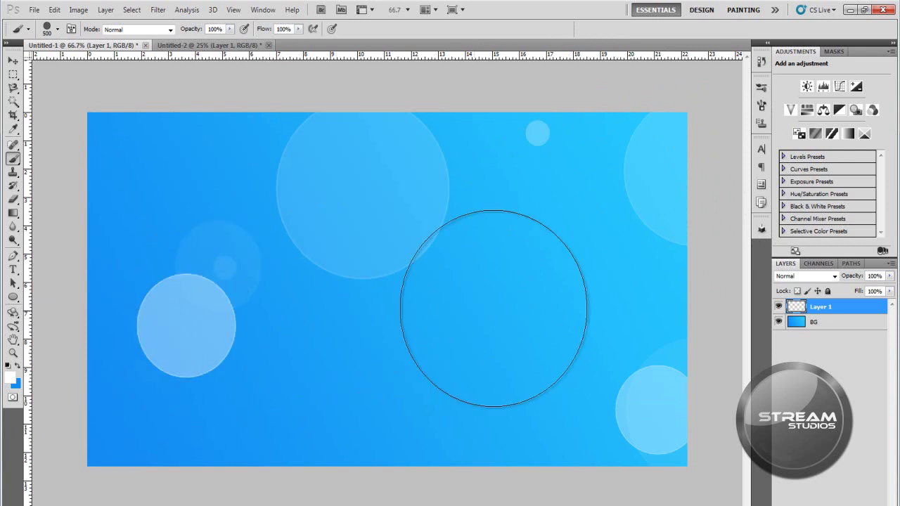
key(ctrl+z)
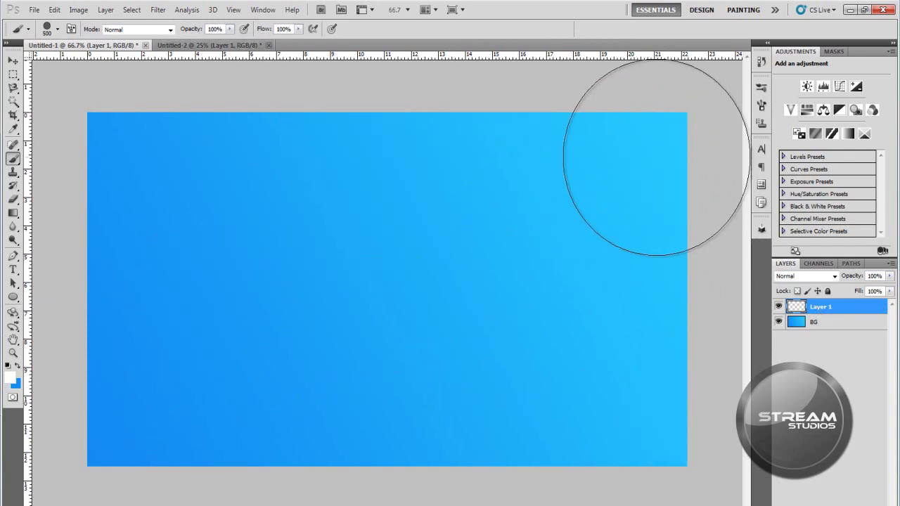
mouse_move(653, 125)
mouse_down()
mouse_move(232, 335)
mouse_move(91, 371)
mouse_move(267, 321)
mouse_move(762, 51)
mouse_move(3, 468)
mouse_up()
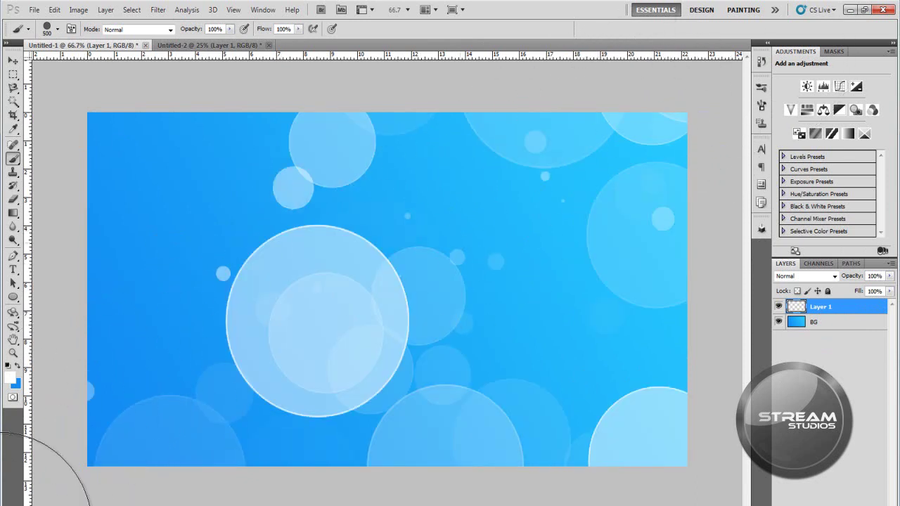
mouse_move(302, 218)
mouse_down()
mouse_move(612, 382)
mouse_move(733, 431)
mouse_move(436, 295)
mouse_up()
drag(142, 160, 30, 106)
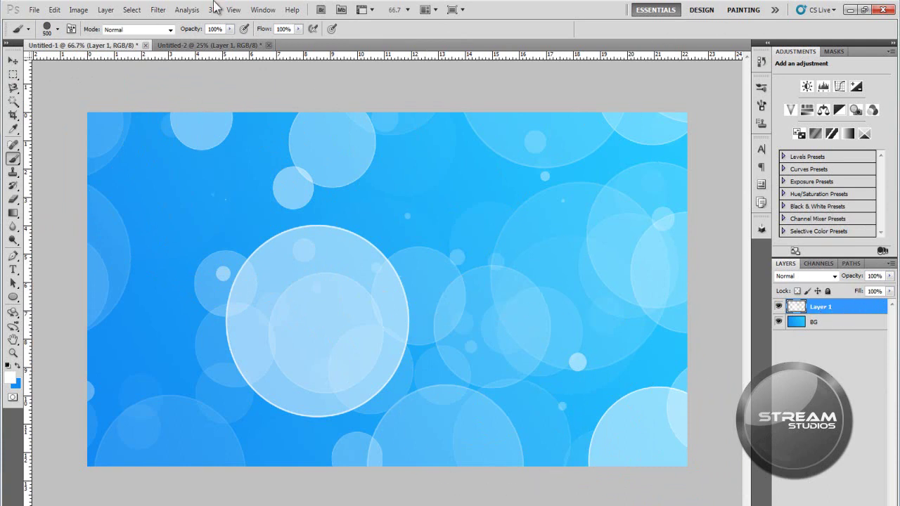
Step: Apply a Gaussian Blur with a 28 px radius to the circles on Layer 1 and return to the Brush tool
click(157, 10)
mouse_move(209, 120)
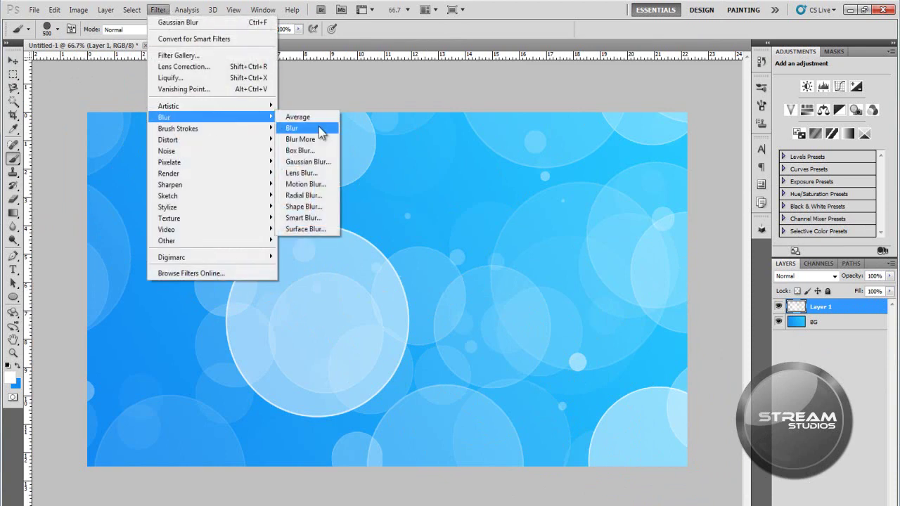
click(313, 162)
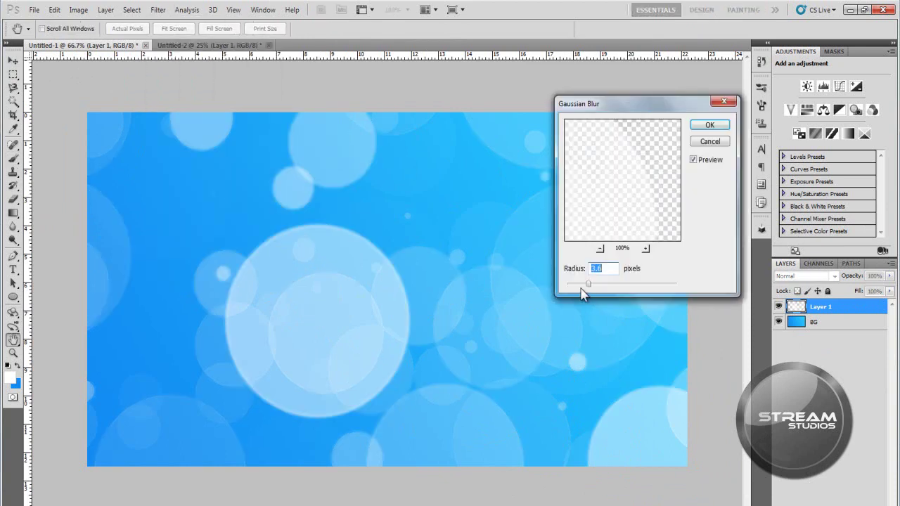
drag(588, 290, 615, 290)
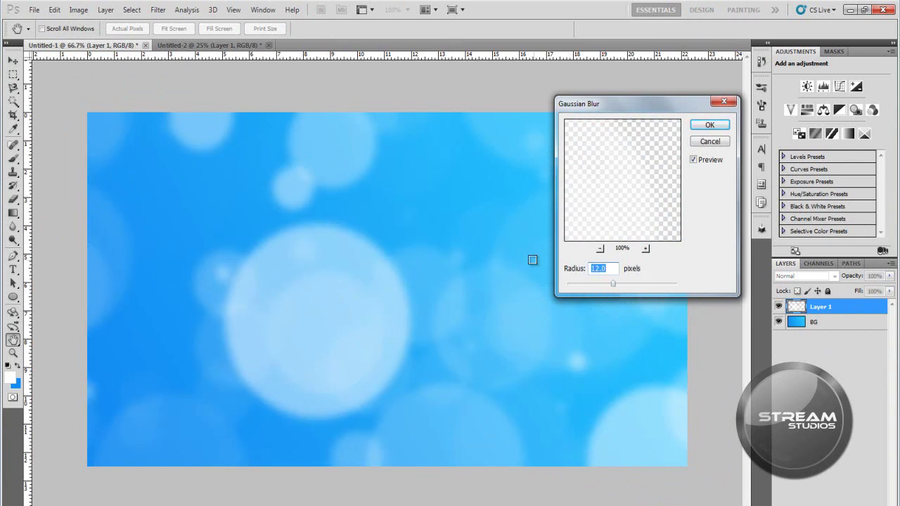
mouse_move(629, 290)
mouse_down()
mouse_move(616, 287)
mouse_move(625, 293)
mouse_up()
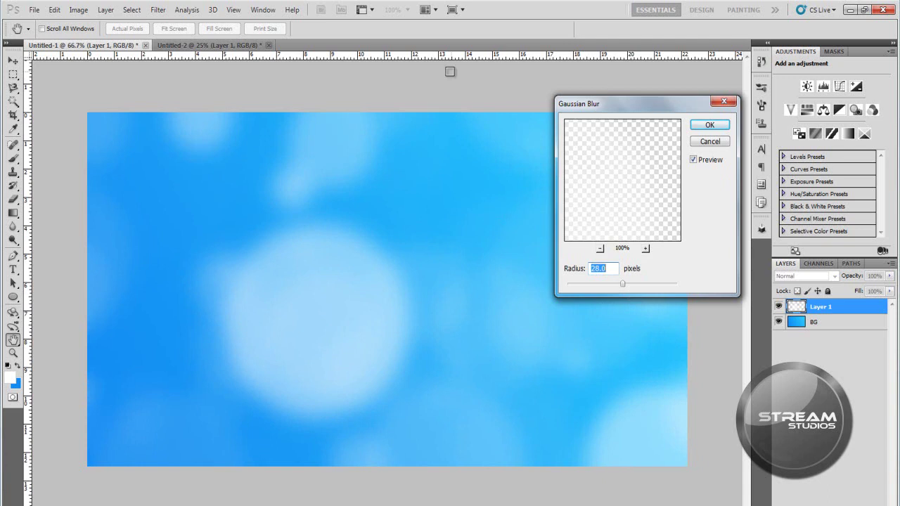
click(727, 132)
key(b)
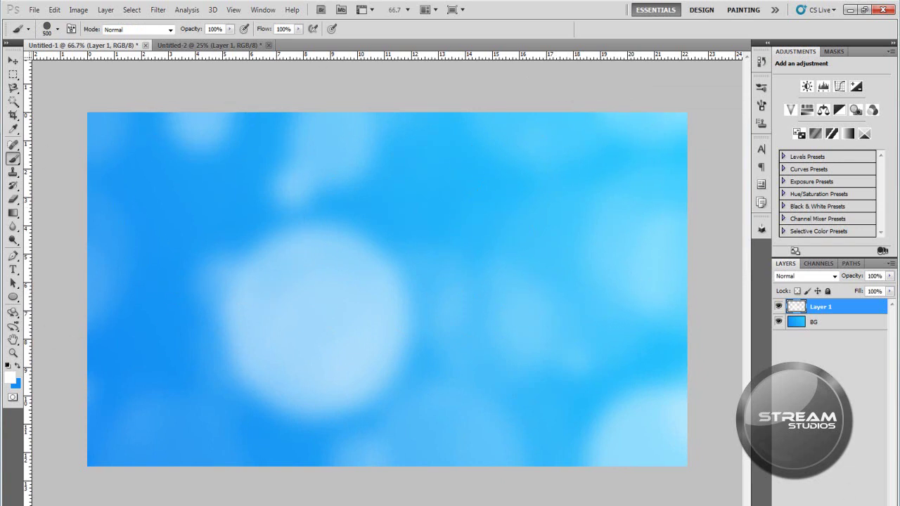
Step: Add a new layer and scatter medium circles across the canvas with a 300 px brush
key(ctrl+shift+alt+n)
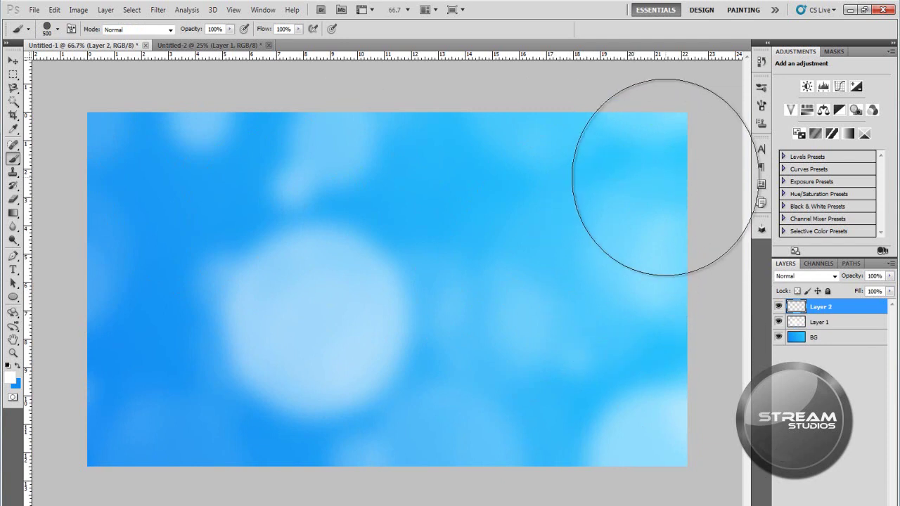
key(bracketleft)
key(bracketleft)
key(bracketleft)
key(bracketleft)
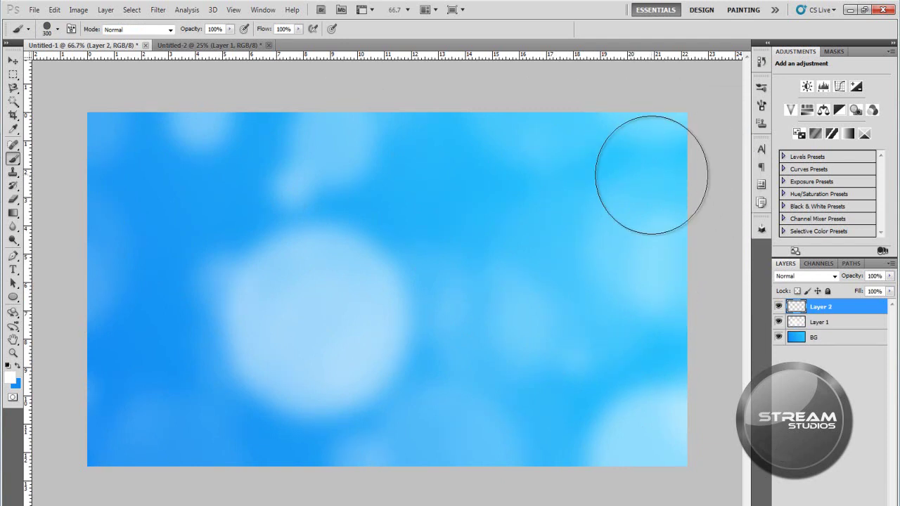
mouse_move(663, 140)
mouse_down()
mouse_move(502, 190)
mouse_move(158, 351)
mouse_move(457, 177)
mouse_move(553, 100)
mouse_move(743, 372)
mouse_move(762, 418)
mouse_up()
Step: Apply a Gaussian Blur with a 12 px radius to Layer 2 and glance at the desktop wallpaper for reference
click(158, 10)
mouse_move(181, 118)
click(309, 163)
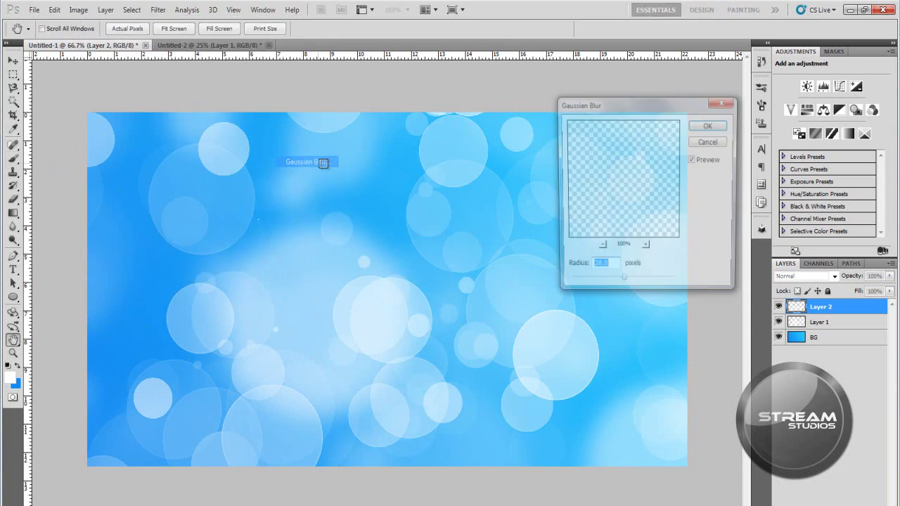
drag(624, 285, 613, 289)
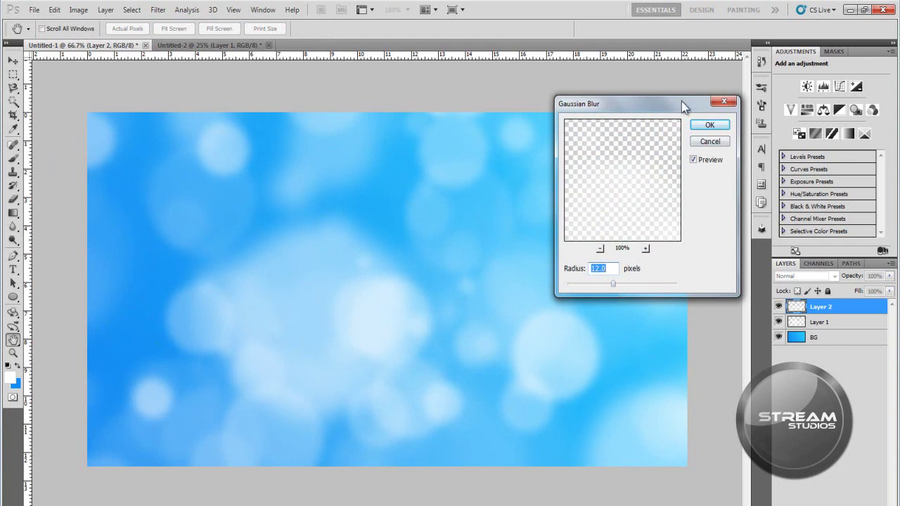
click(708, 125)
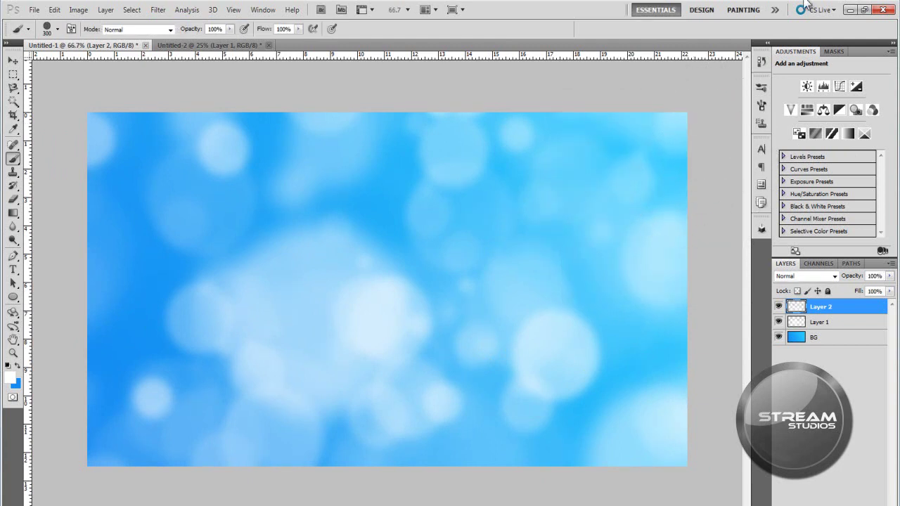
click(849, 9)
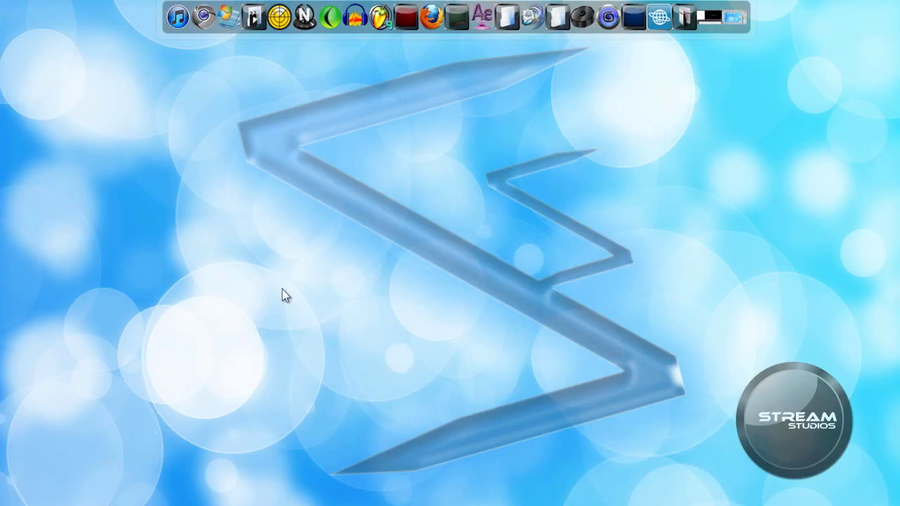
click(734, 20)
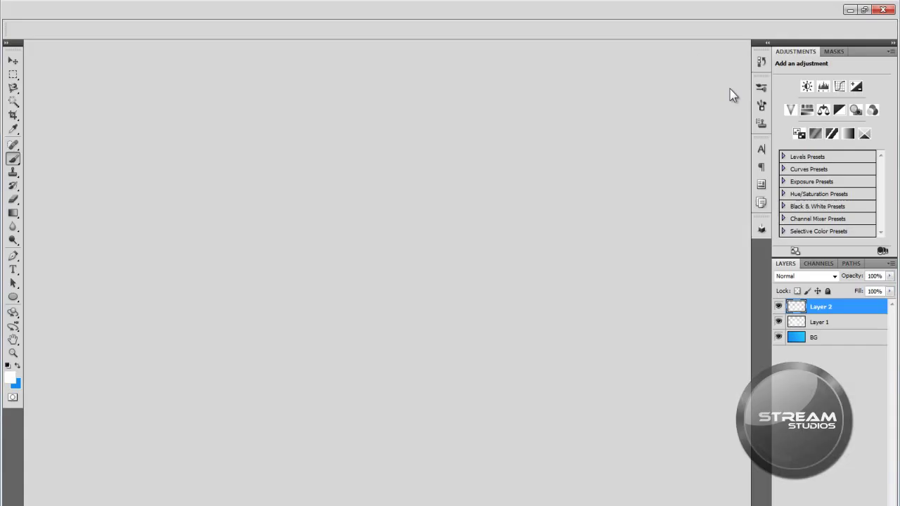
Step: Add a new layer and scatter smaller circles across the canvas with a 175 px brush
key(ctrl+alt+shift+n)
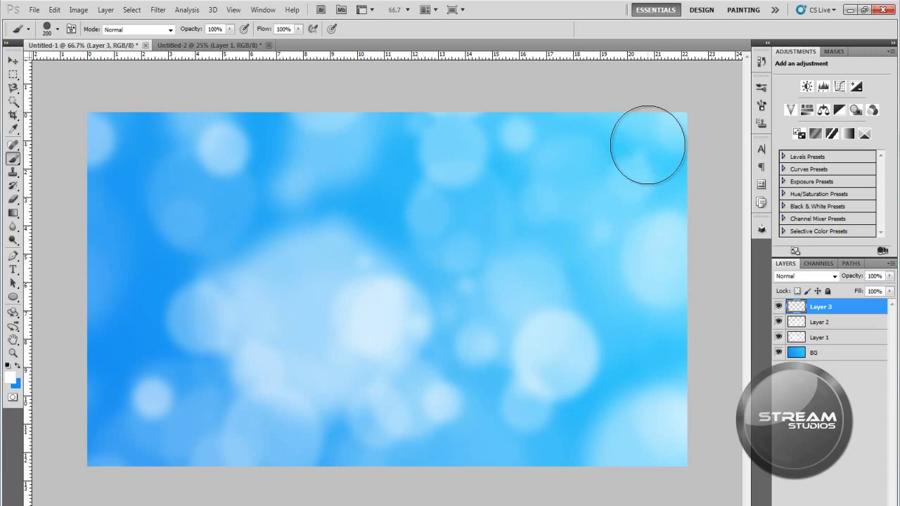
key(bracketleft)
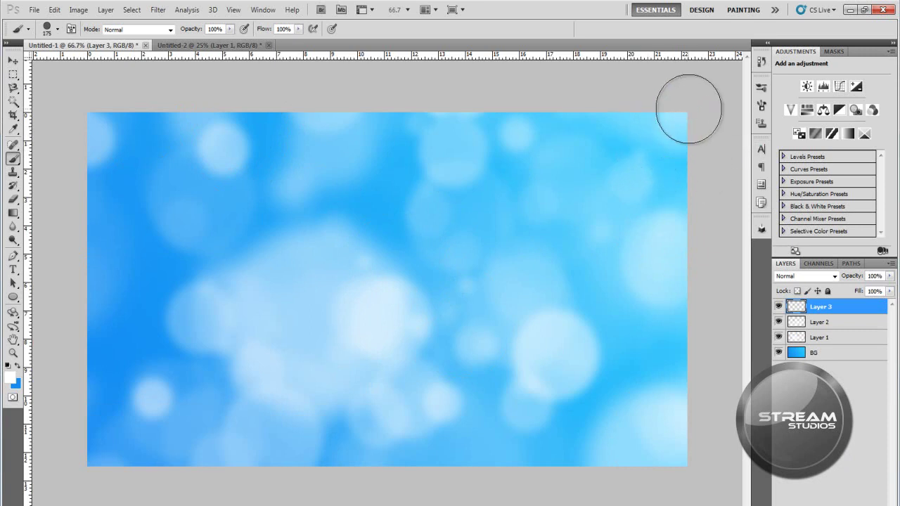
mouse_move(612, 141)
mouse_down()
mouse_move(93, 428)
mouse_move(107, 239)
mouse_move(237, 265)
mouse_move(344, 344)
mouse_move(539, 413)
mouse_move(665, 309)
mouse_move(611, 203)
mouse_move(695, 256)
mouse_move(669, 376)
mouse_move(704, 425)
mouse_move(581, 453)
mouse_move(241, 443)
mouse_up()
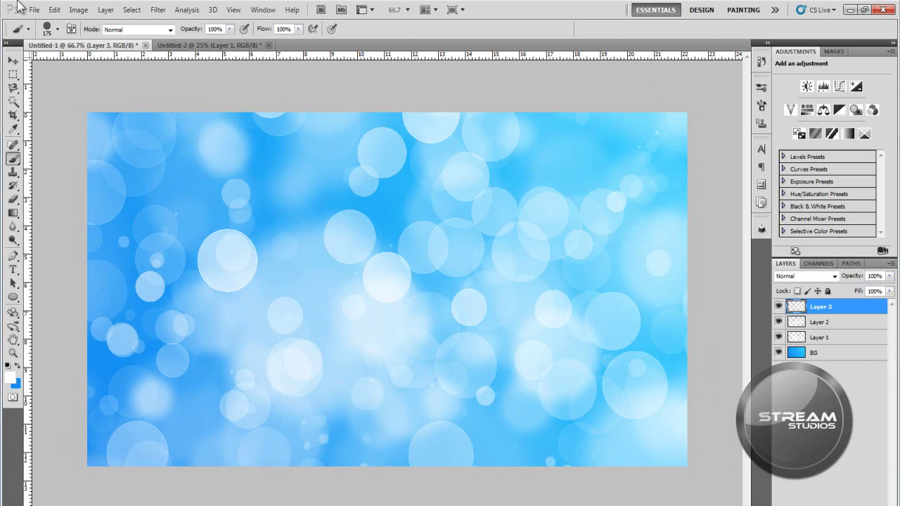
Step: Apply a Gaussian Blur with a 5.9 px radius to the circles on Layer 3
click(157, 9)
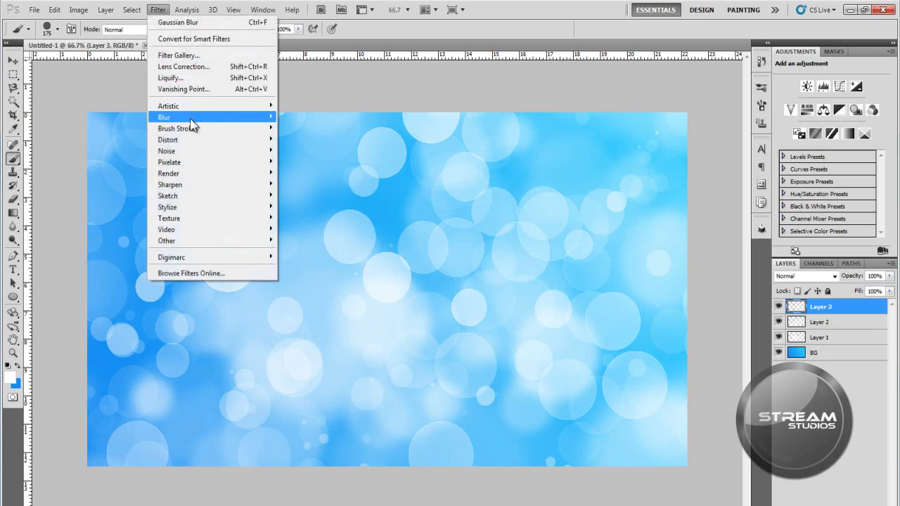
mouse_move(197, 119)
click(315, 164)
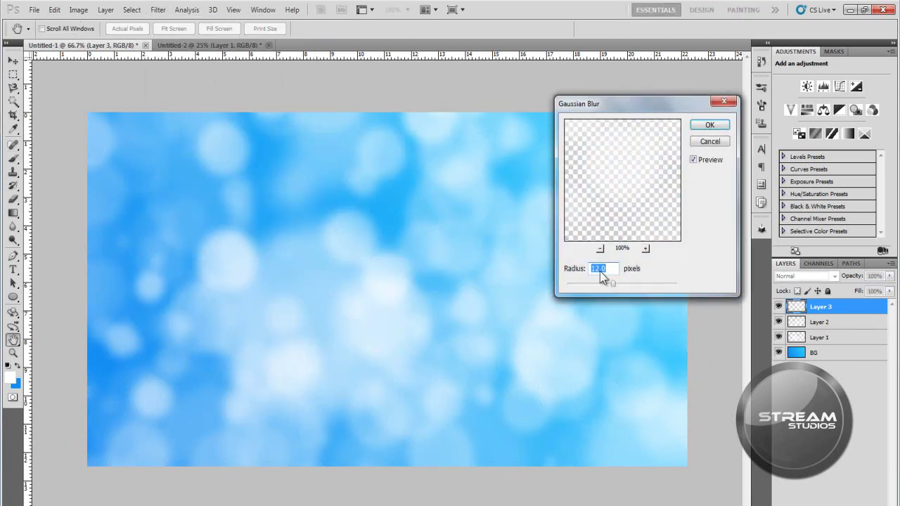
drag(616, 280, 600, 294)
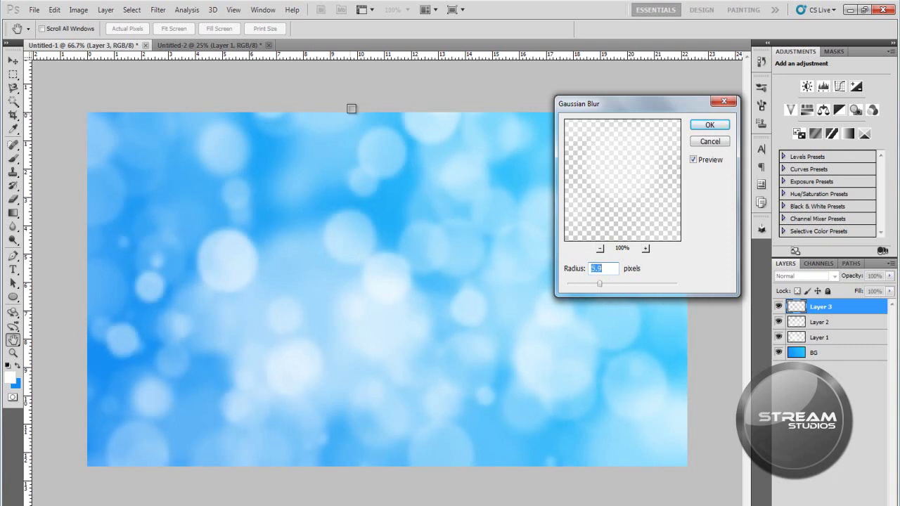
click(709, 124)
Step: Add a fourth circle layer and scatter sharp circles across the canvas with a 300 px brush
key(ctrl+shift+alt+n)
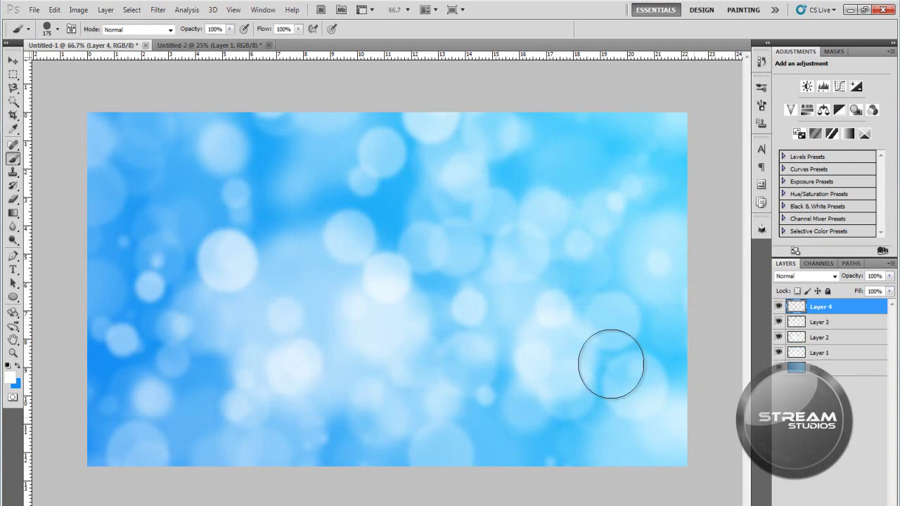
key(bracketright)
key(bracketright)
key(bracketright)
key(bracketright)
key(bracketright)
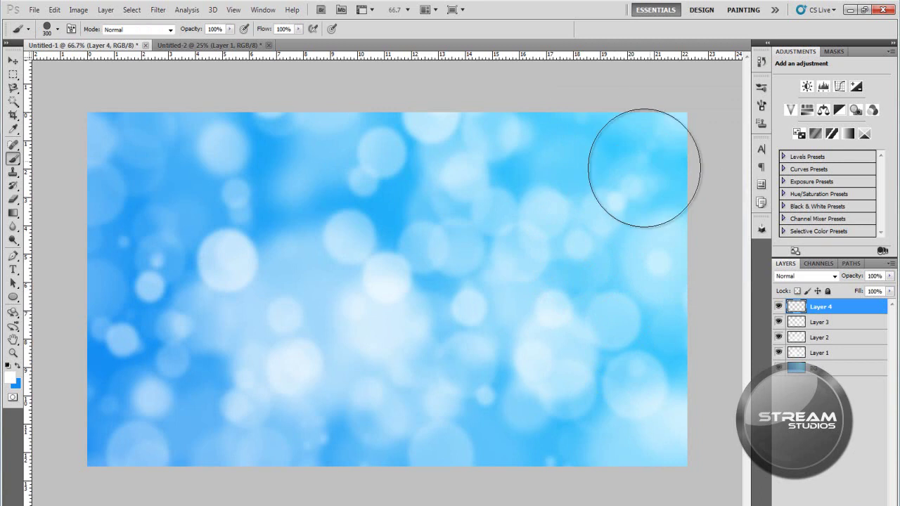
mouse_move(622, 296)
mouse_down()
mouse_move(608, 400)
mouse_move(478, 397)
mouse_move(352, 91)
mouse_move(181, 438)
mouse_move(518, 281)
mouse_move(715, 135)
mouse_up()
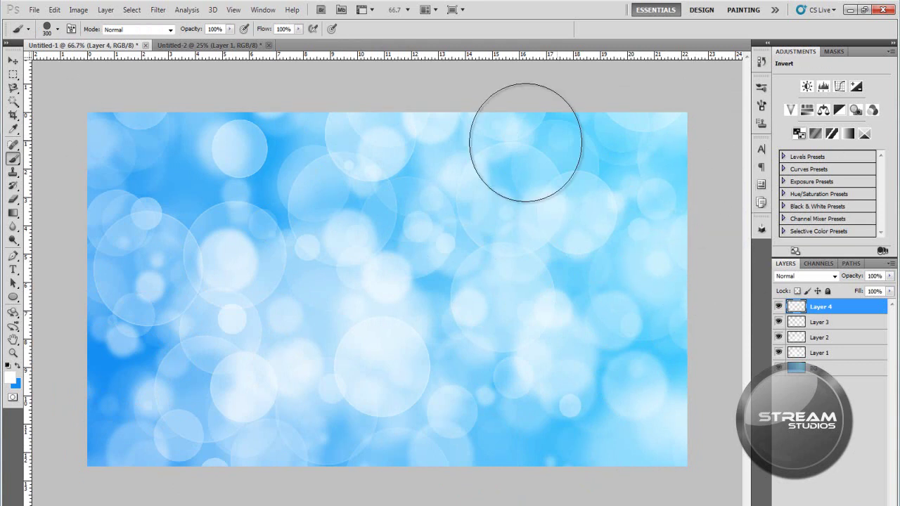
Step: Compare the artwork with the desktop wallpaper and toggle Layer 4's visibility off and on to check its effect
click(850, 10)
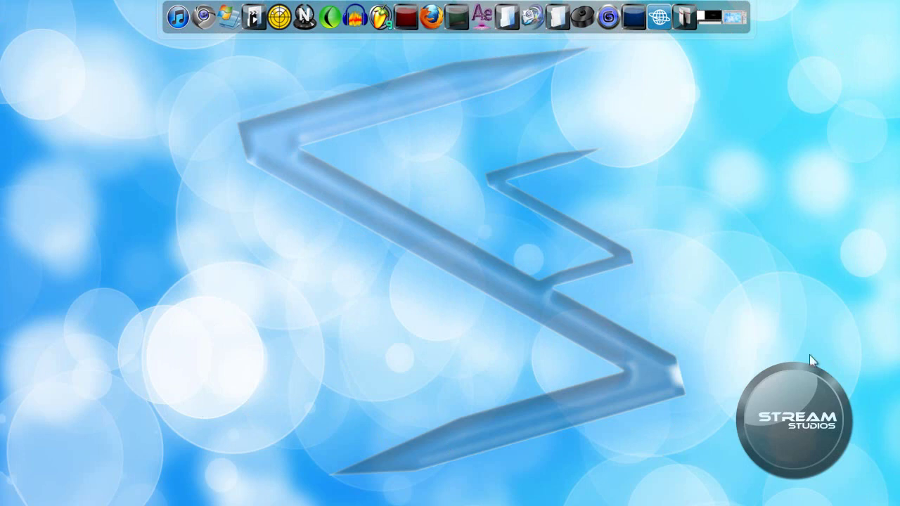
click(752, 21)
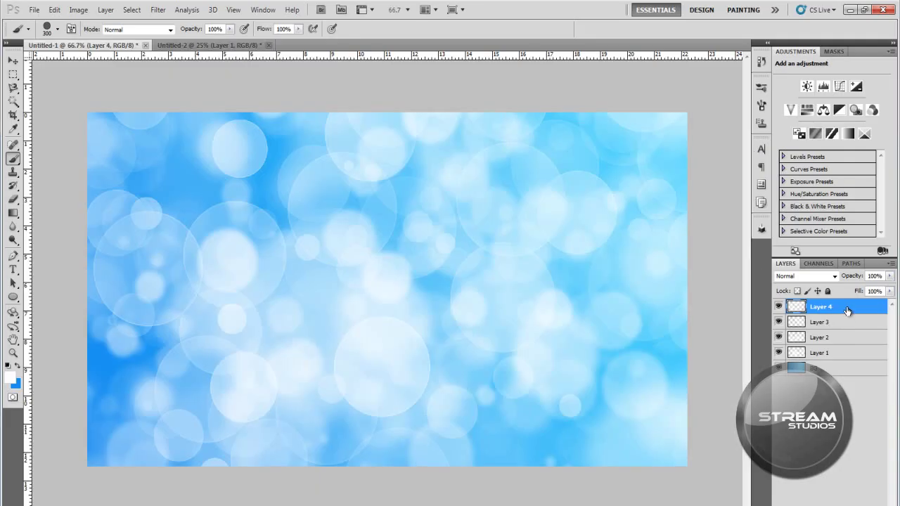
click(778, 306)
click(778, 307)
Step: Add an Outer Glow to Layer 4 with the range set to 77%, fine-tuning its spread and size
double_click(849, 312)
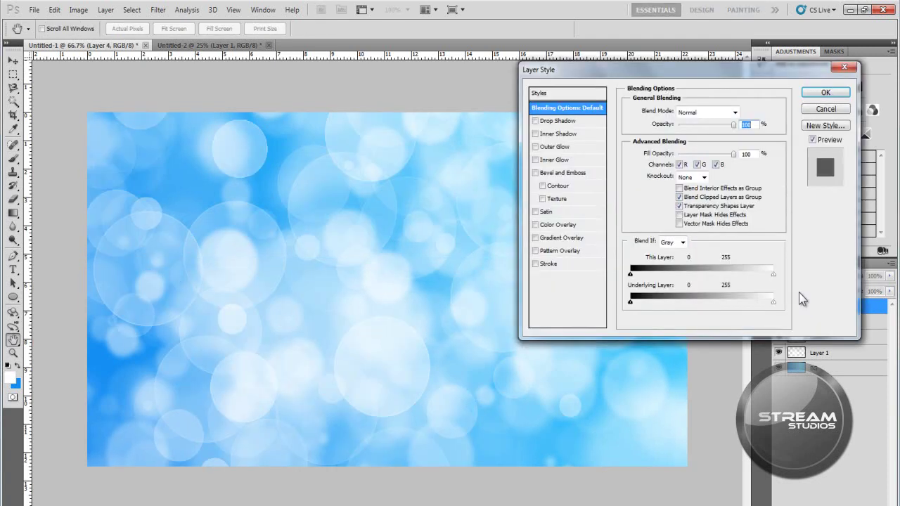
click(555, 145)
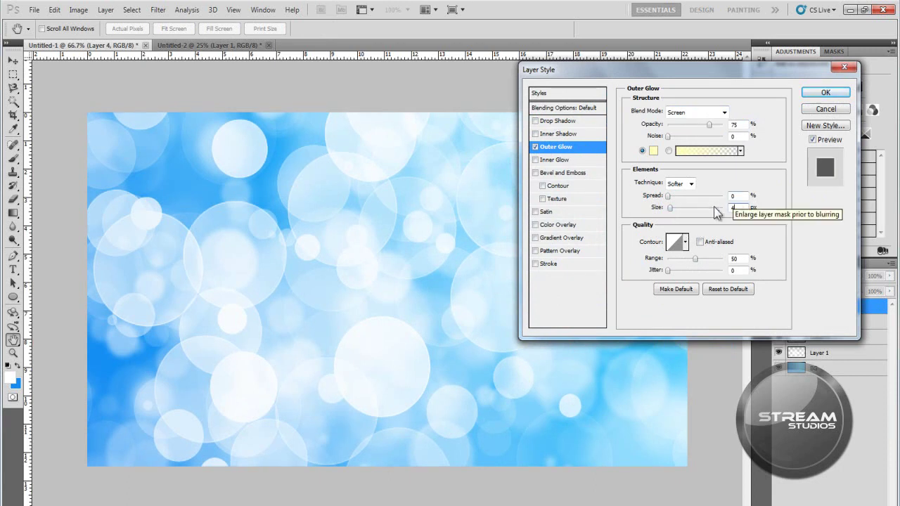
click(733, 208)
mouse_move(667, 197)
mouse_down()
mouse_move(679, 197)
mouse_move(669, 202)
mouse_up()
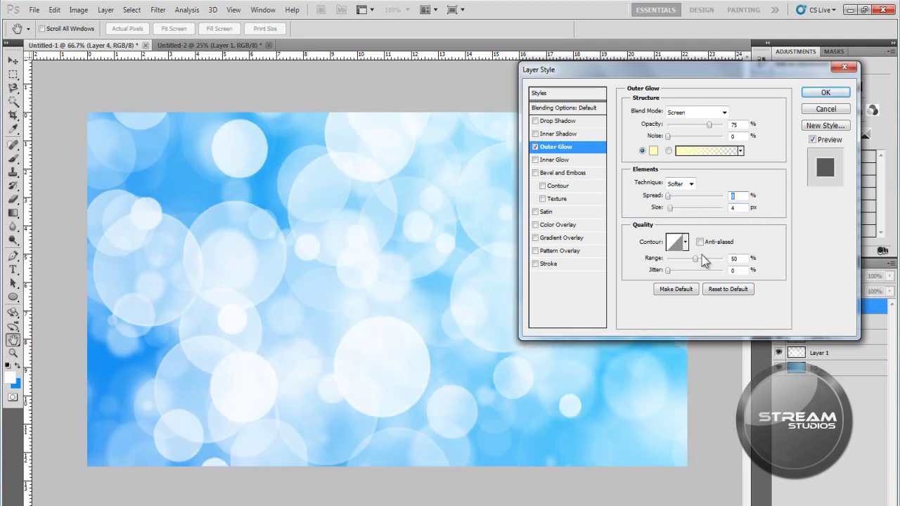
mouse_move(695, 260)
mouse_down()
mouse_move(754, 260)
mouse_move(639, 270)
mouse_move(696, 258)
mouse_move(656, 255)
mouse_move(798, 274)
mouse_move(661, 261)
mouse_move(641, 267)
mouse_move(747, 263)
mouse_move(638, 267)
mouse_move(779, 285)
mouse_move(775, 276)
mouse_move(672, 266)
mouse_move(710, 255)
mouse_up()
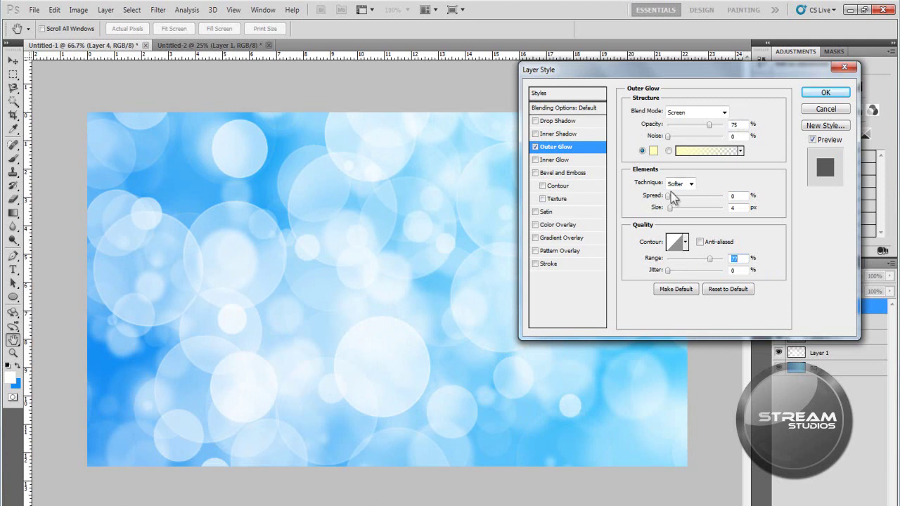
mouse_move(673, 198)
mouse_down()
mouse_move(681, 197)
mouse_move(669, 199)
mouse_up()
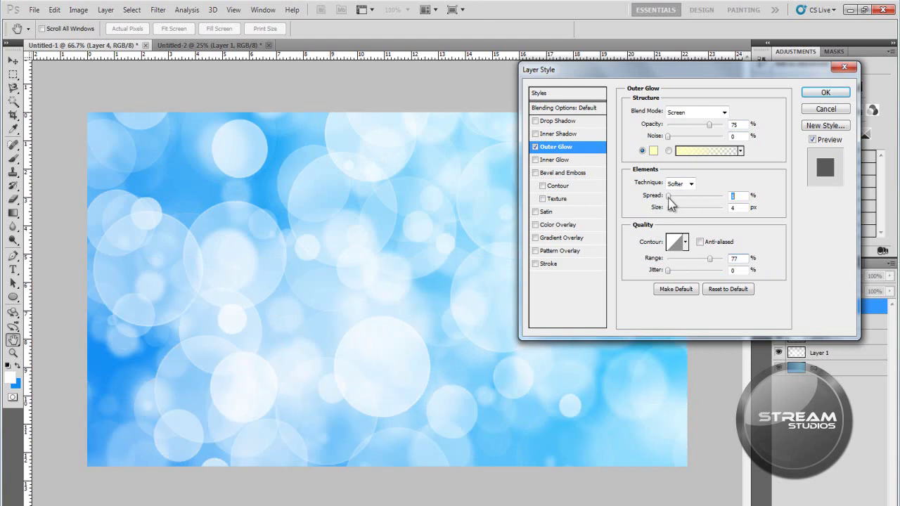
drag(670, 209, 674, 211)
click(825, 92)
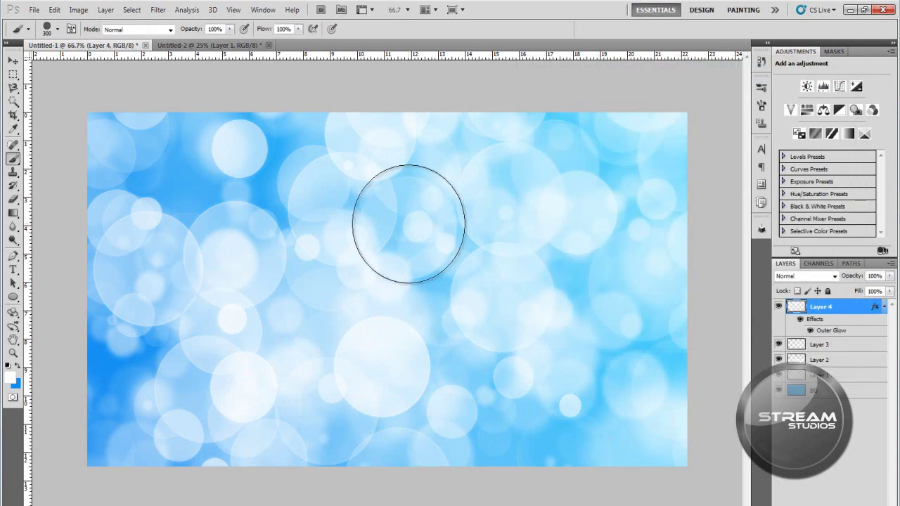
Step: Switch to the desktop to examine the reference wallpaper, and return to the Photoshop artwork
click(850, 9)
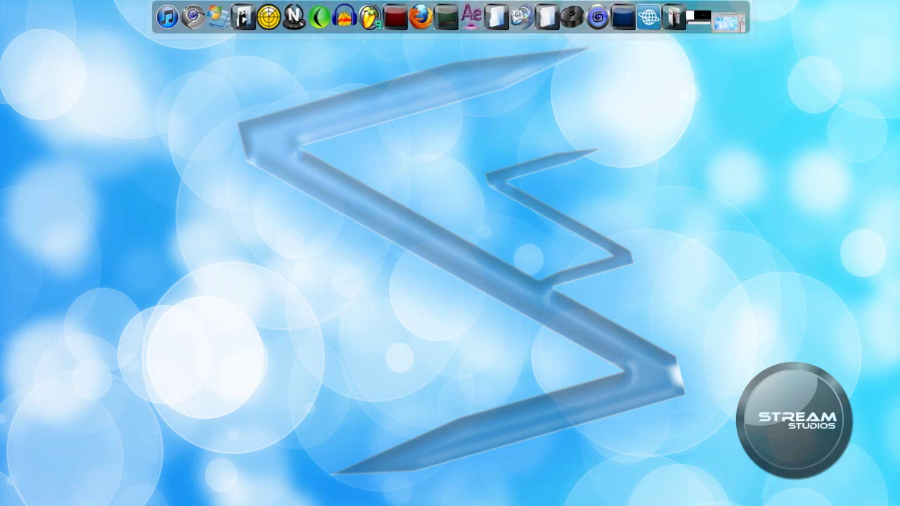
click(728, 23)
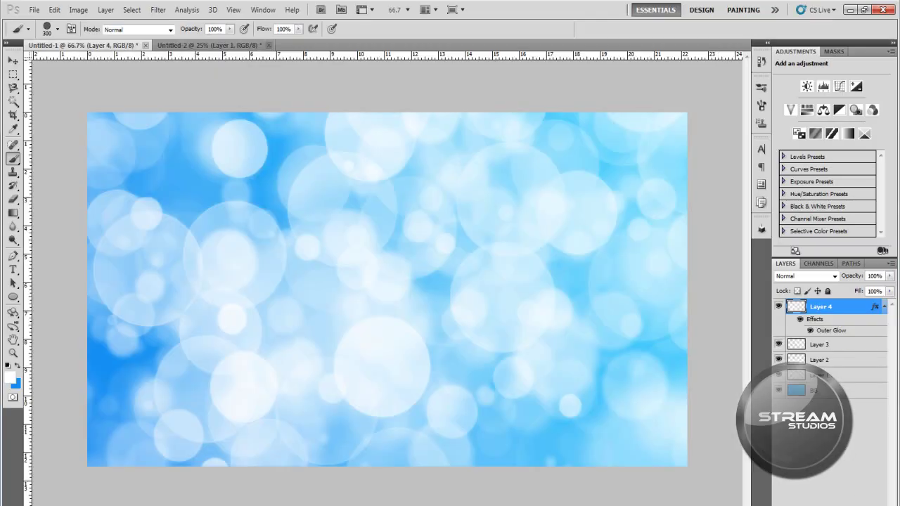
Step: Add a new layer above Layer 4 and choose the zigzag logo brush at a size of 800 px
key(ctrl+shift+alt+n)
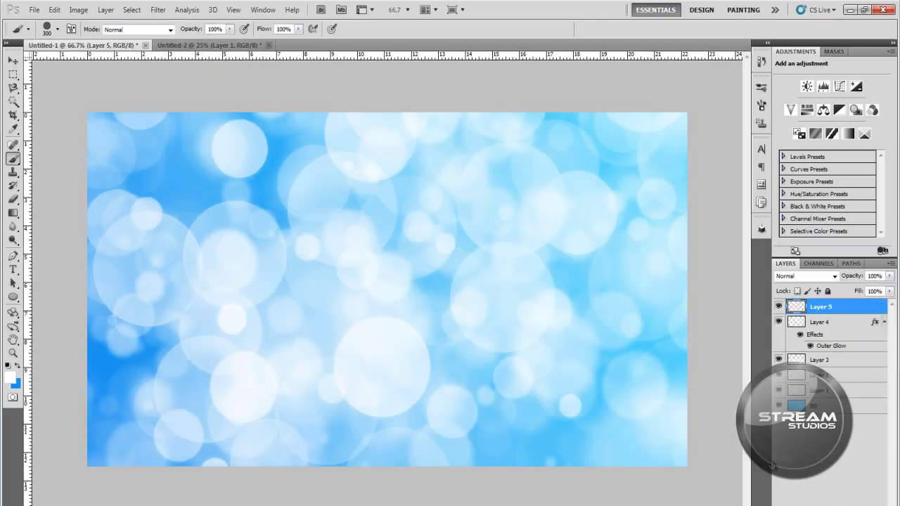
click(58, 29)
click(129, 107)
drag(129, 107, 129, 107)
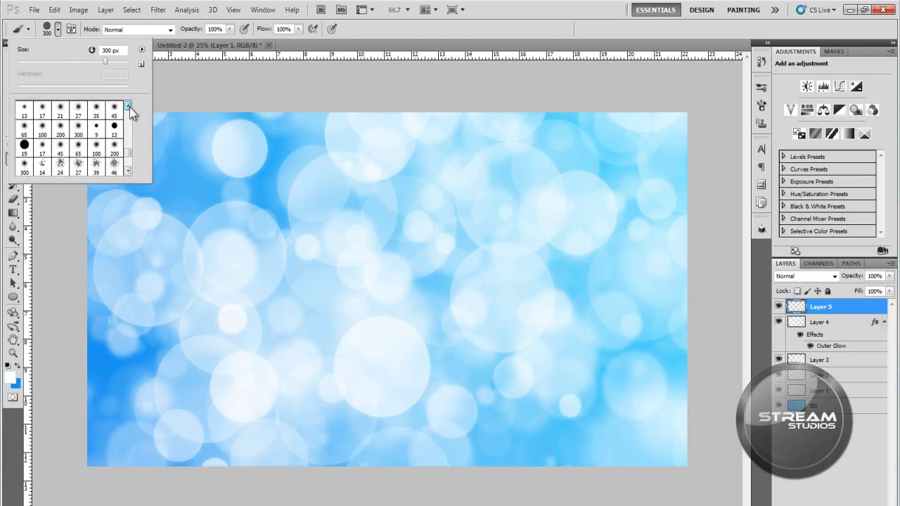
click(78, 155)
click(59, 33)
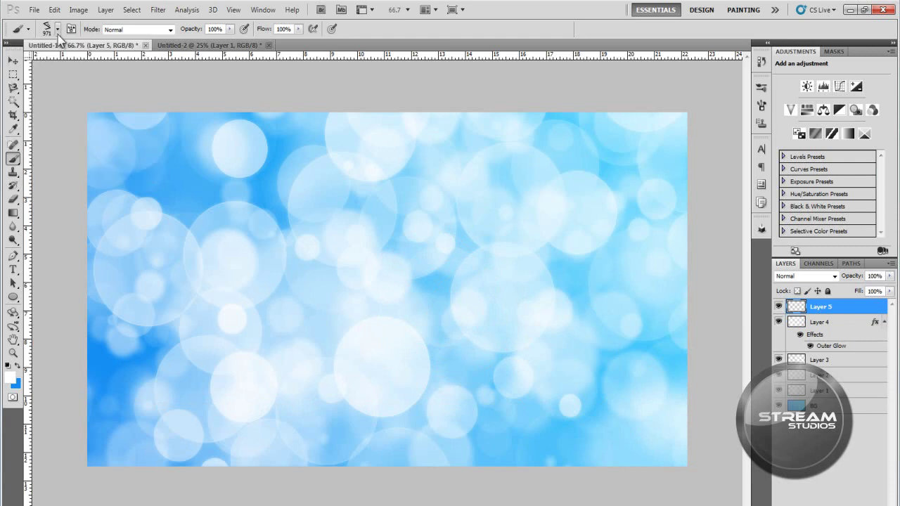
key(bracketleft)
key(bracketleft)
key(bracketleft)
key(bracketright)
Step: Swap the foreground and background colours and accept blue #128bf2 as the foreground colour
click(18, 371)
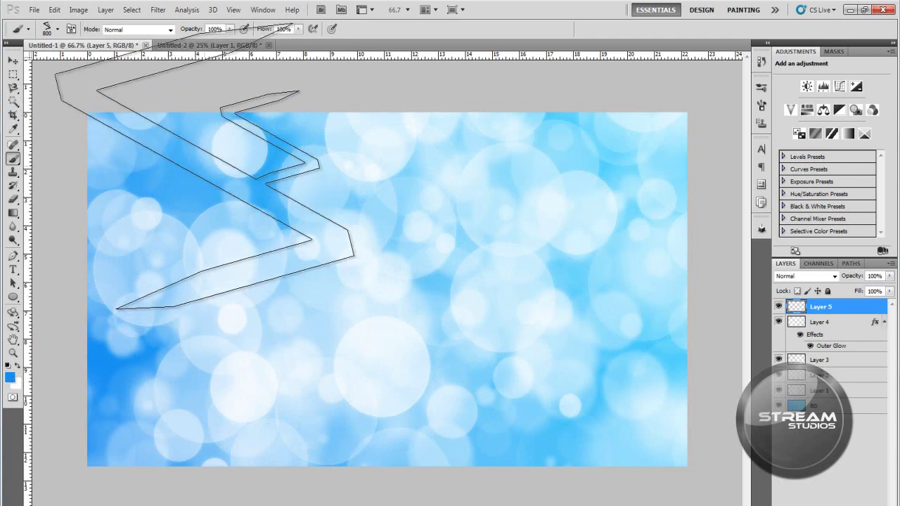
click(10, 378)
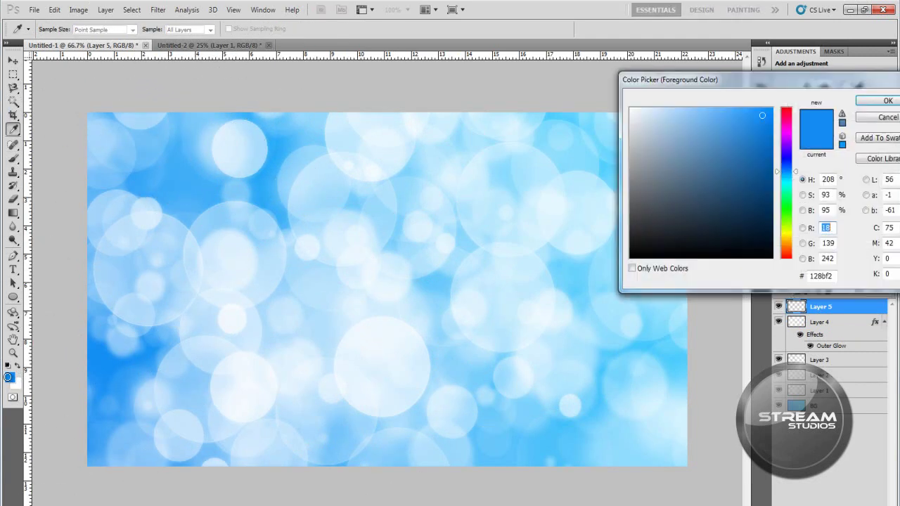
drag(652, 81, 213, 111)
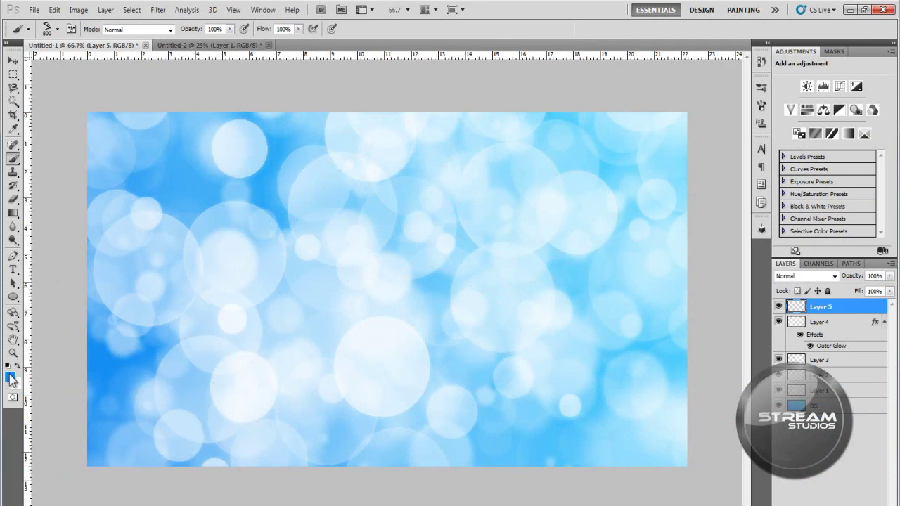
click(9, 378)
drag(393, 307, 342, 309)
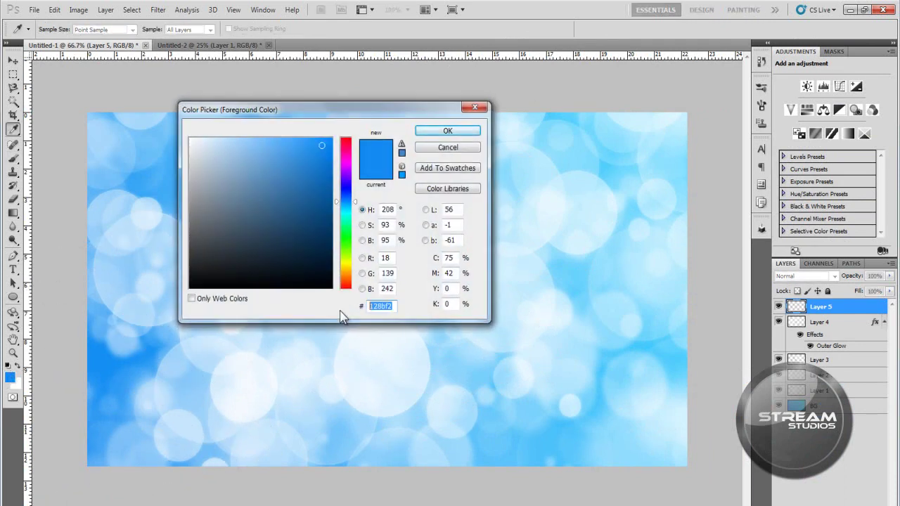
click(453, 134)
Step: Stamp the zigzag logo once in blue near the centre of the canvas on Layer 5
key(ctrl+Return)
key(alt+BackSpace)
key(ctrl+d)
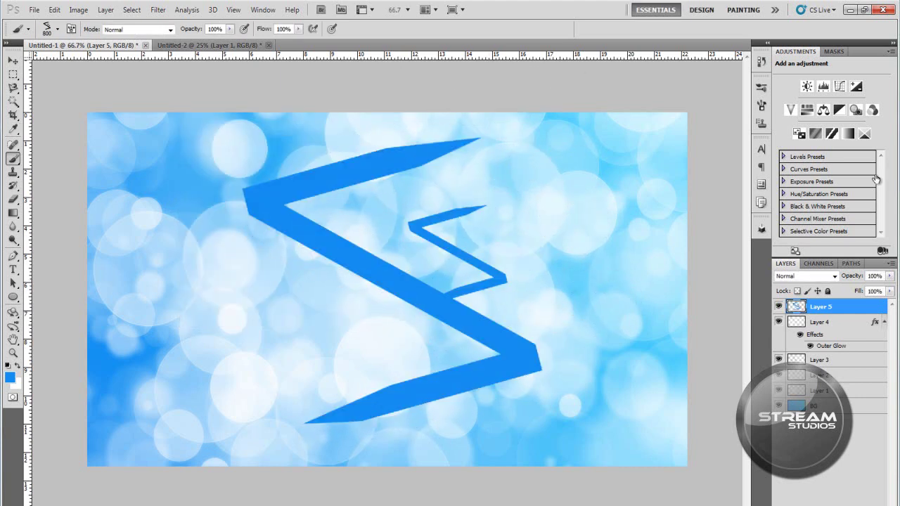
Step: Nudge the blue logo slightly right and down with the Move tool
click(13, 60)
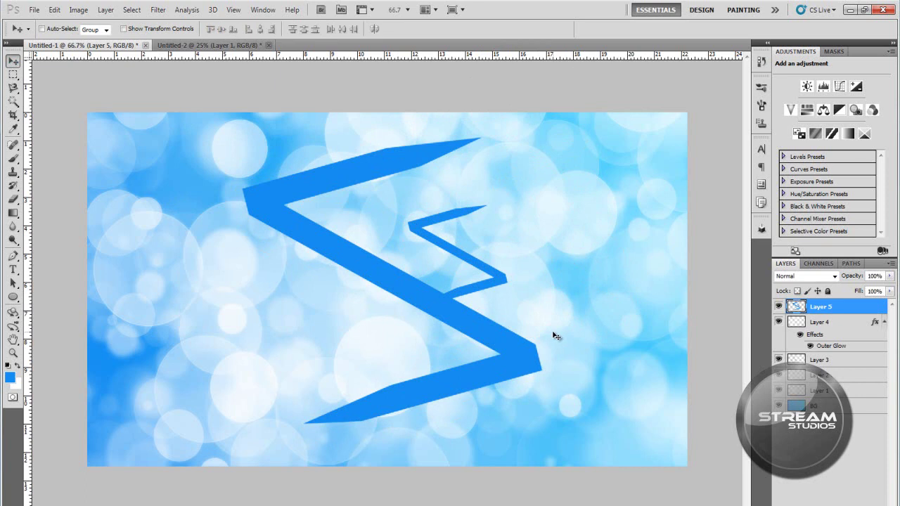
key(Right)
key(Right)
key(Right)
key(Right)
key(Right)
key(Right)
key(Down)
key(Down)
key(Down)
key(Down)
key(Down)
key(Down)
key(Down)
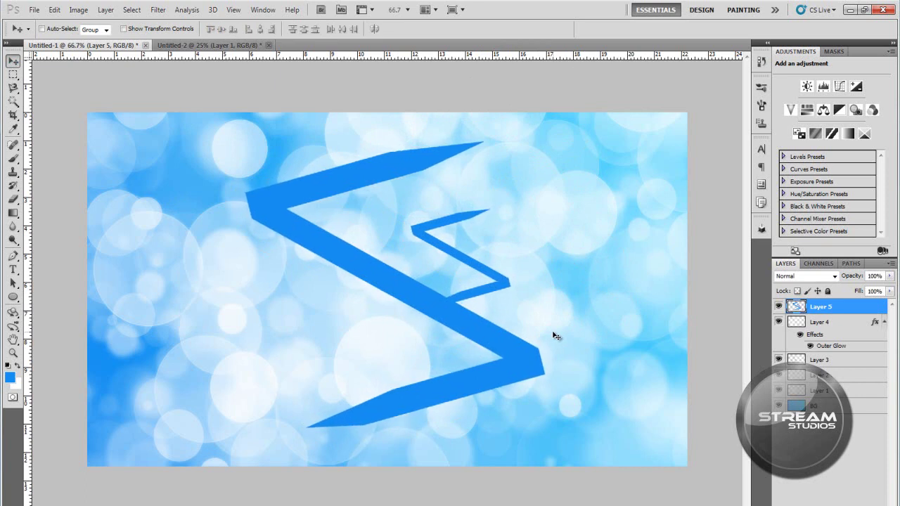
Step: Give Layer 5 a Bevel and Emboss with 144% depth, 16 px size, 8 px soften and the direction set to Down
double_click(846, 311)
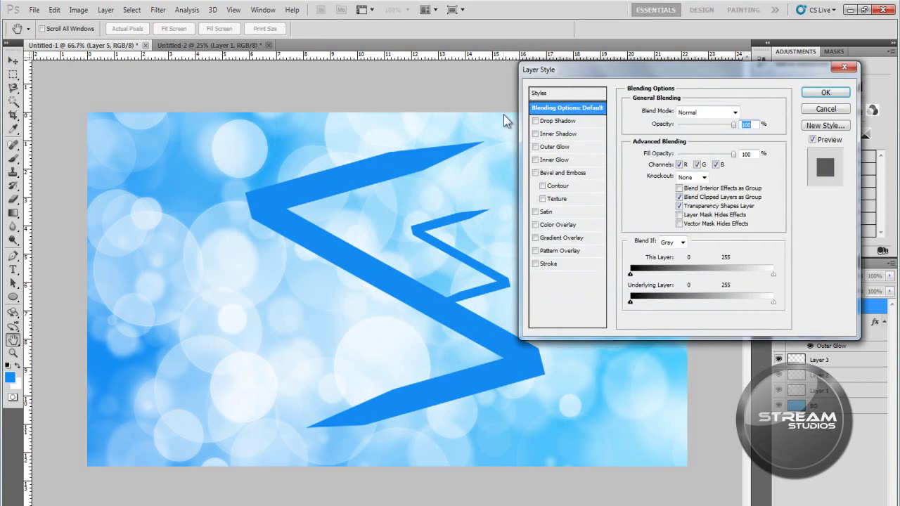
drag(582, 82, 592, 82)
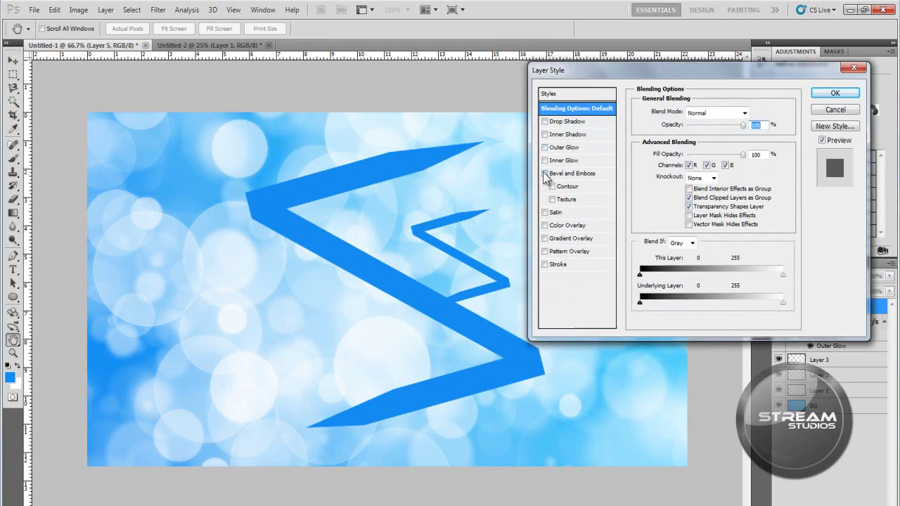
click(564, 177)
drag(686, 139, 711, 177)
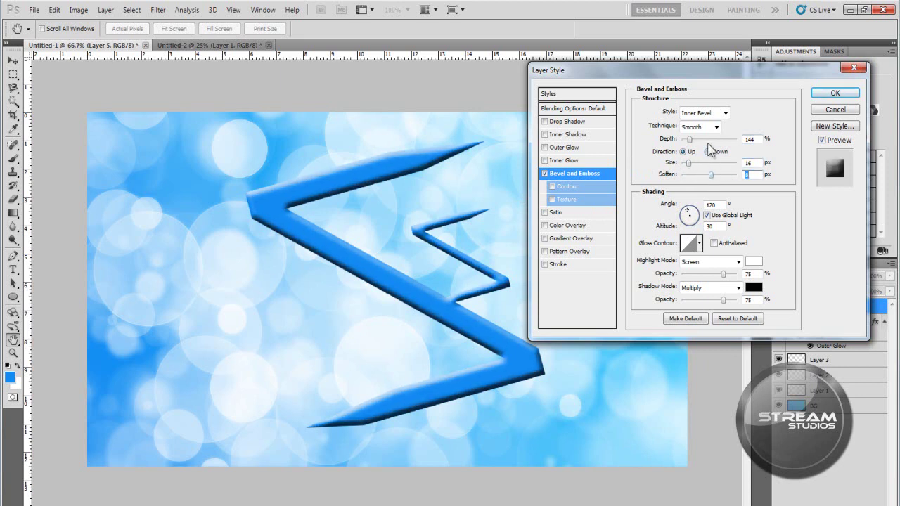
click(708, 152)
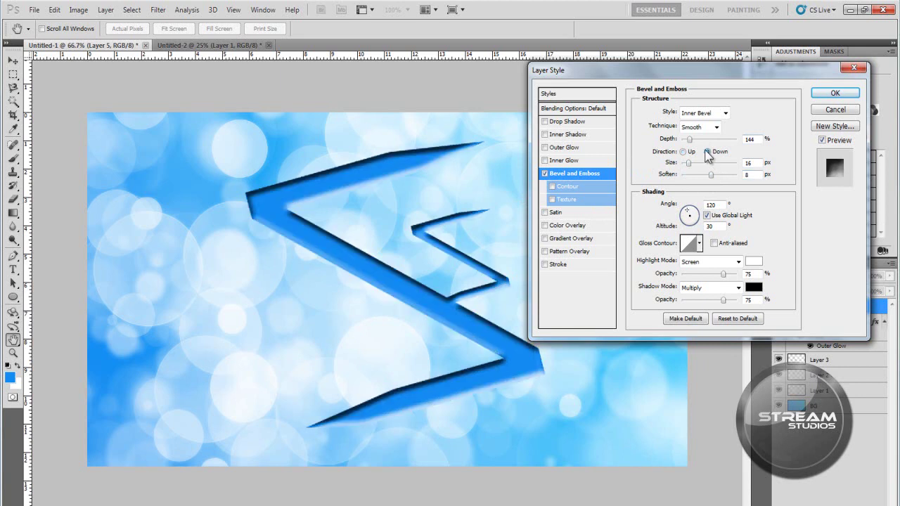
Step: Apply the Ring gloss contour to the bevel, with highlight opacity at 100% and shadow opacity at 47%
click(698, 243)
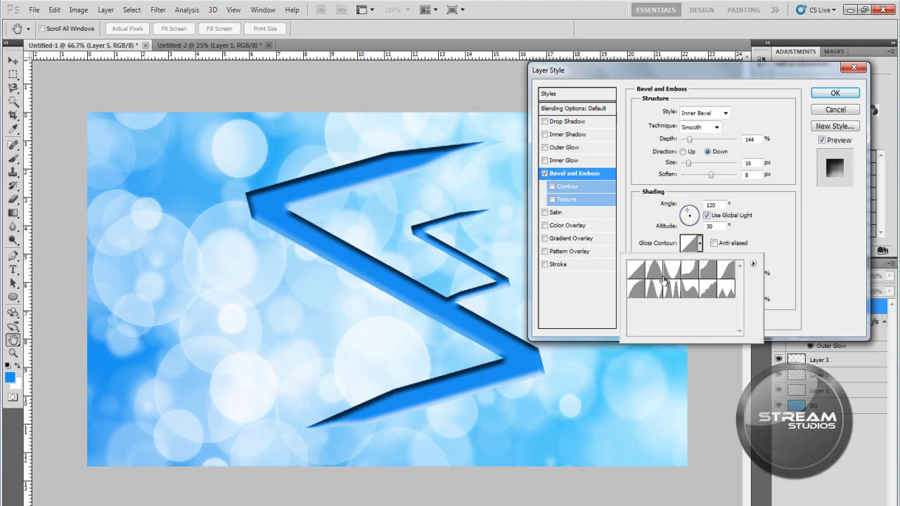
click(655, 294)
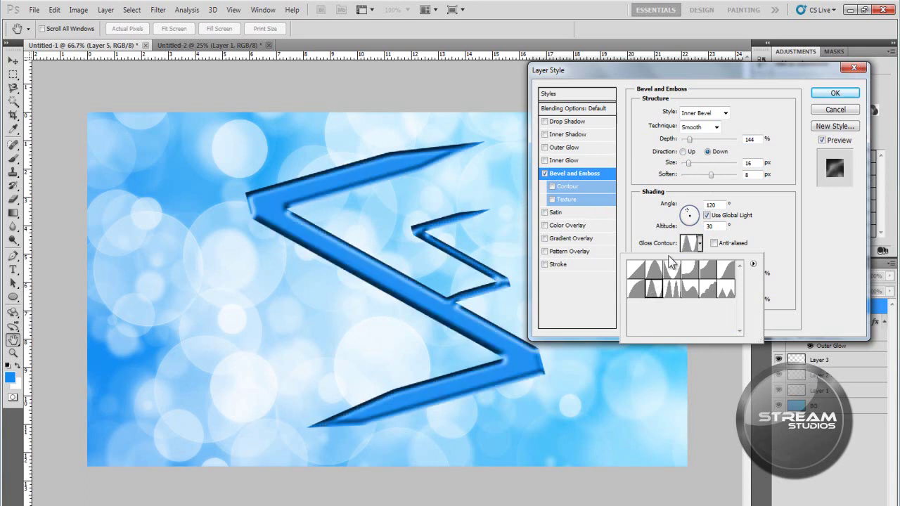
click(699, 247)
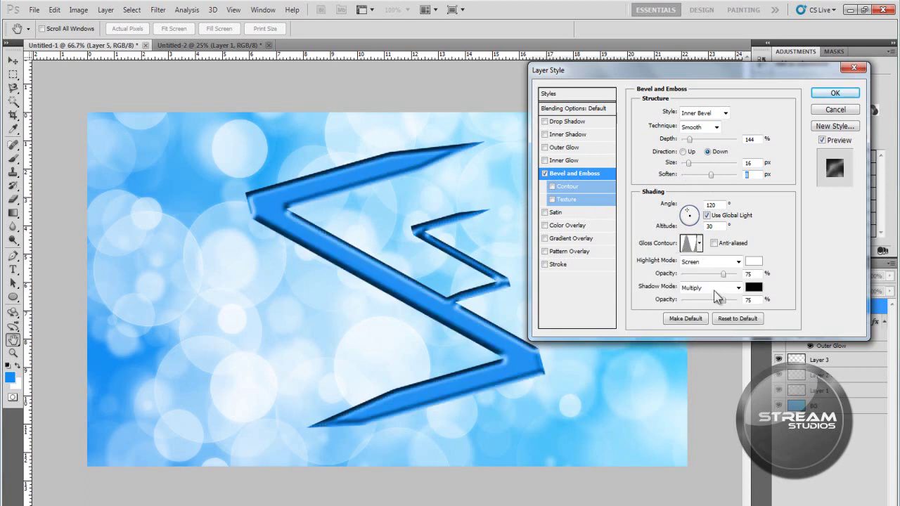
mouse_move(726, 304)
mouse_down()
mouse_move(708, 304)
mouse_move(738, 276)
mouse_up()
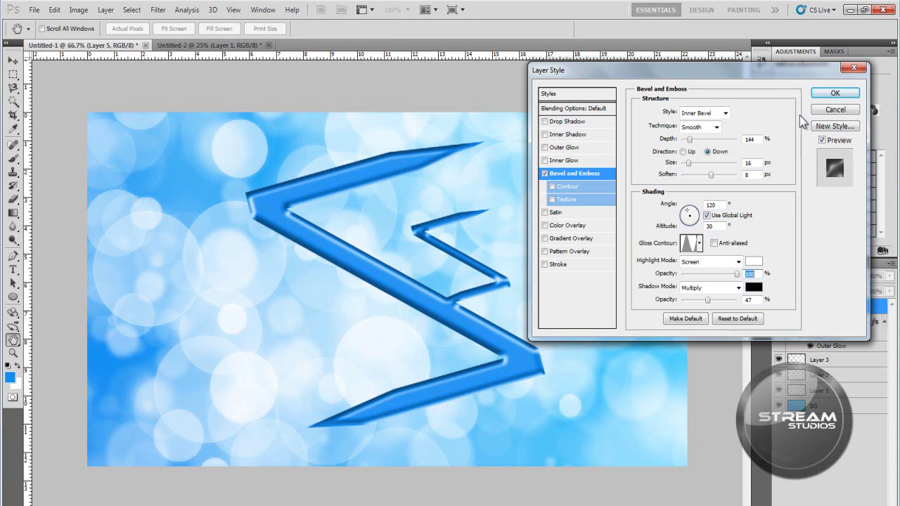
click(835, 93)
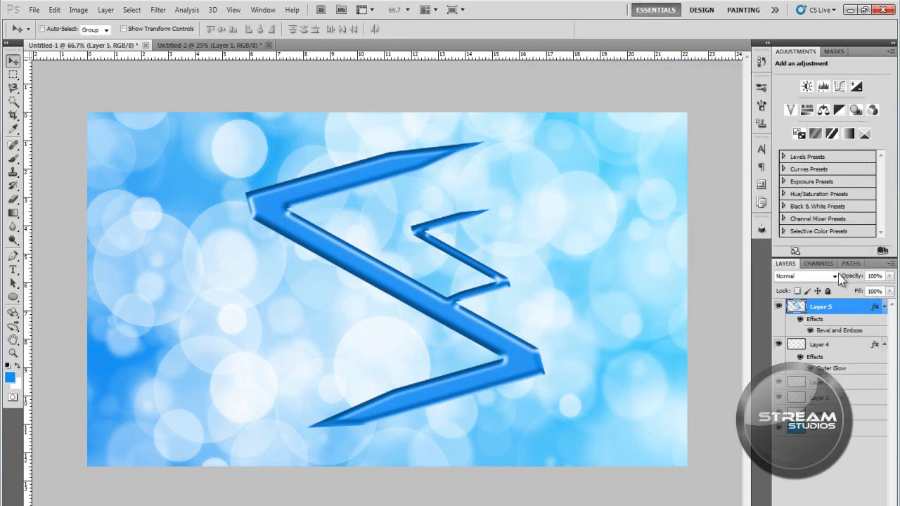
Step: Lower Layer 5's opacity to 44% and nudge the logo slightly left and down
drag(889, 276, 859, 293)
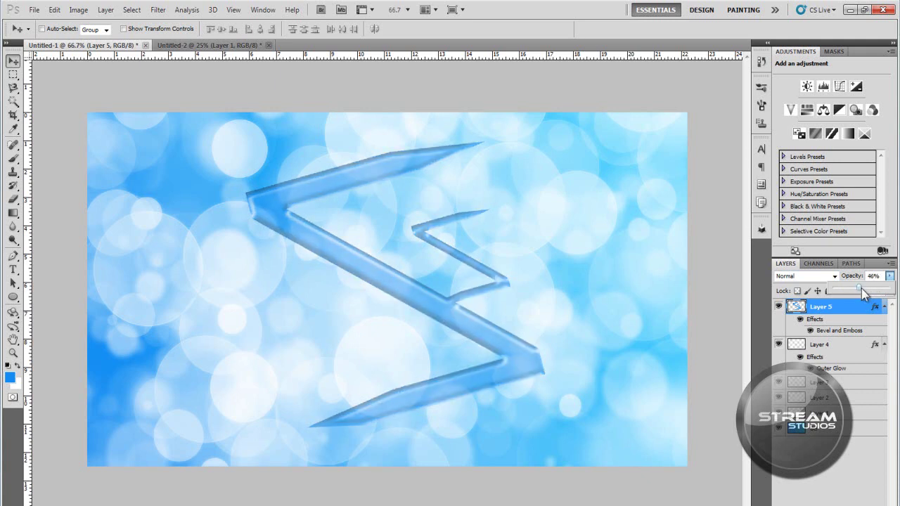
click(872, 277)
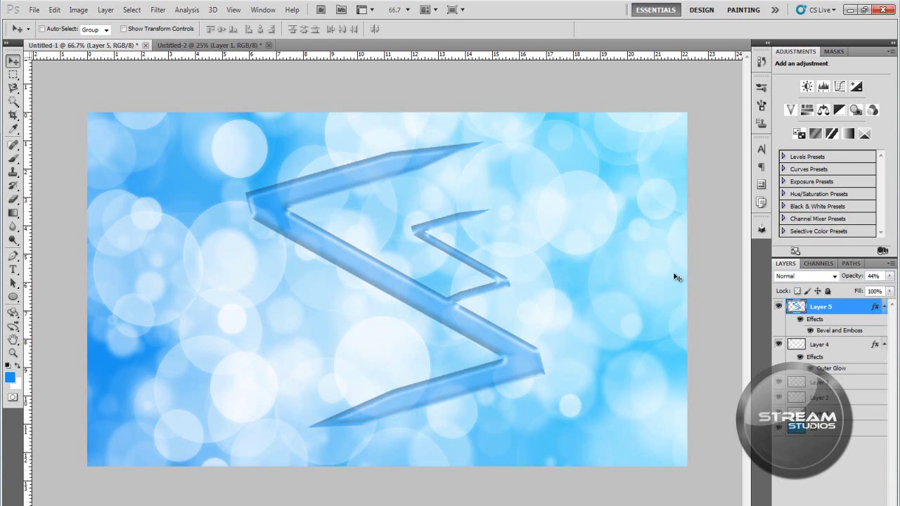
key(Left)
key(Left)
key(Left)
key(Left)
key(Left)
key(Left)
key(Left)
key(Down)
key(Down)
key(Down)
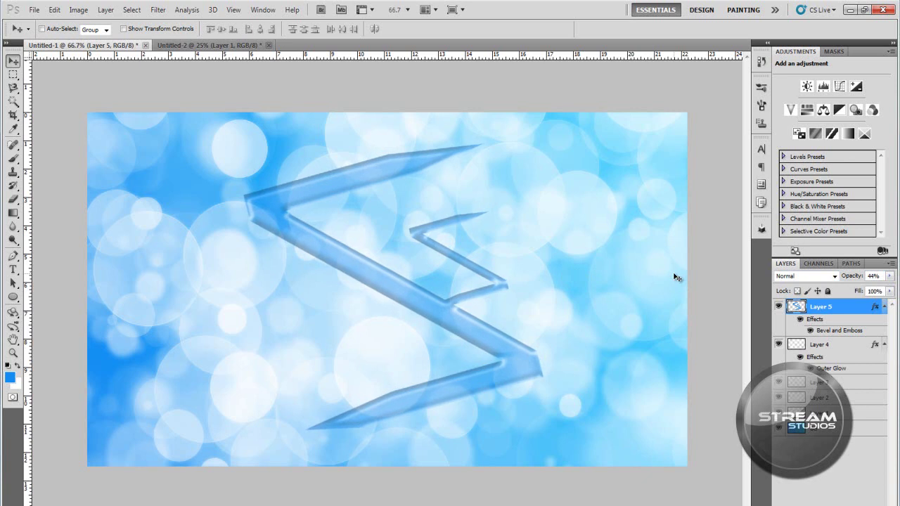
key(Down)
key(Down)
key(Down)
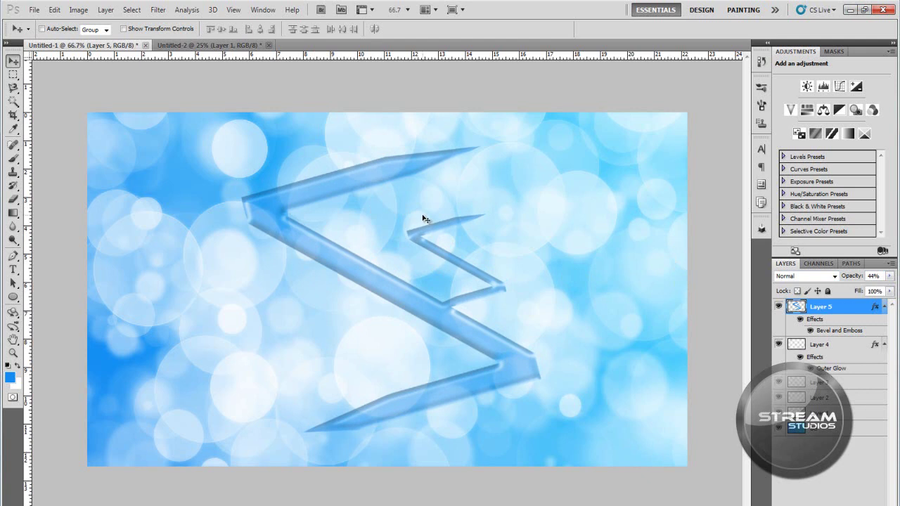
Step: Examine the finished wallpaper on the desktop and dismiss the Windows performance notification
click(851, 11)
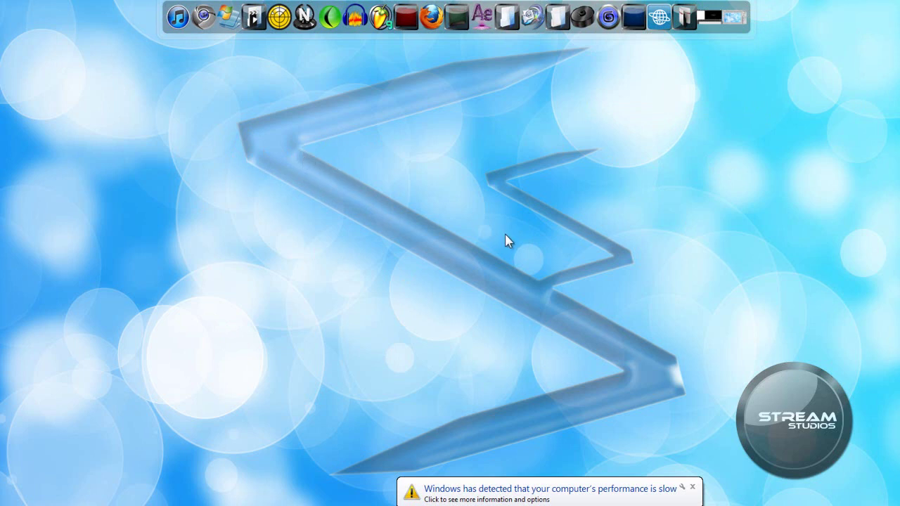
click(692, 486)
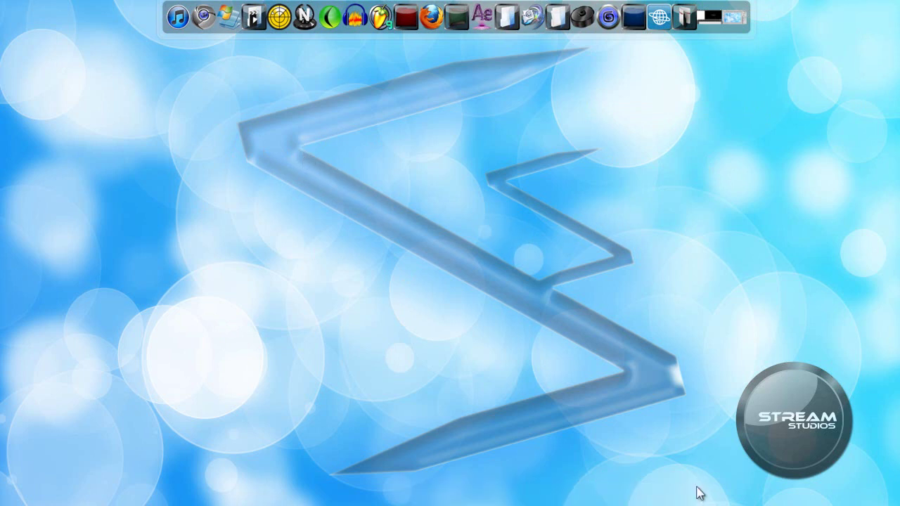